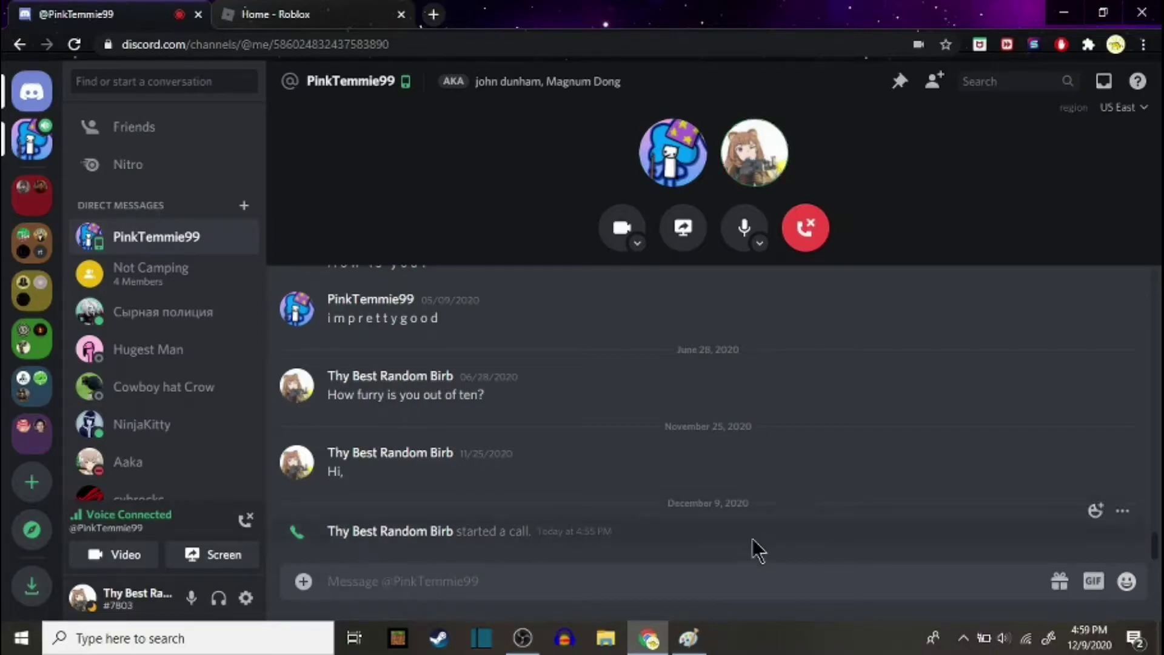
Switch from the Discord voice call to the blank Paint canvas.
click(694, 637)
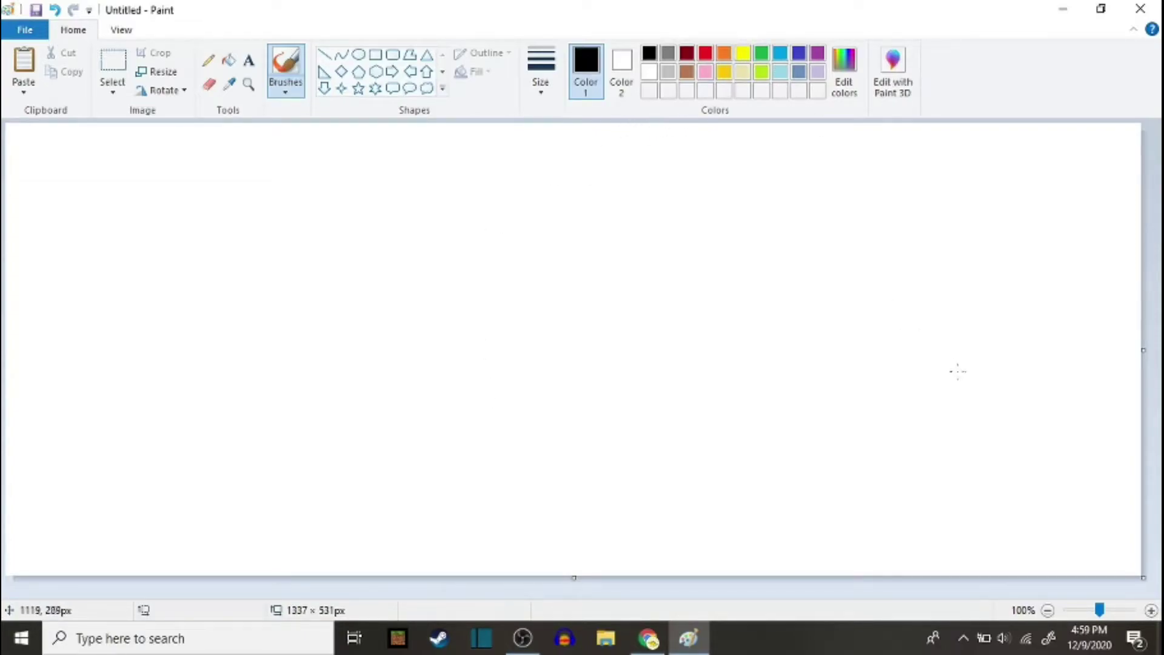
click(1125, 615)
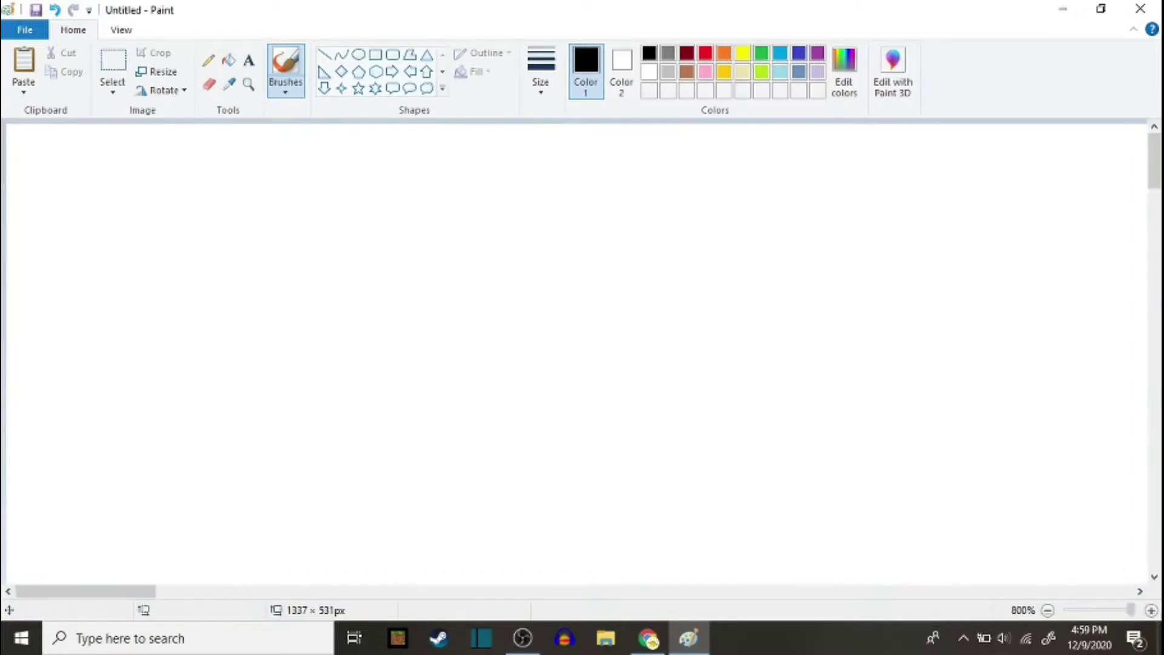
mouse_move(1121, 609)
mouse_down()
mouse_move(1075, 582)
mouse_move(1090, 576)
mouse_up()
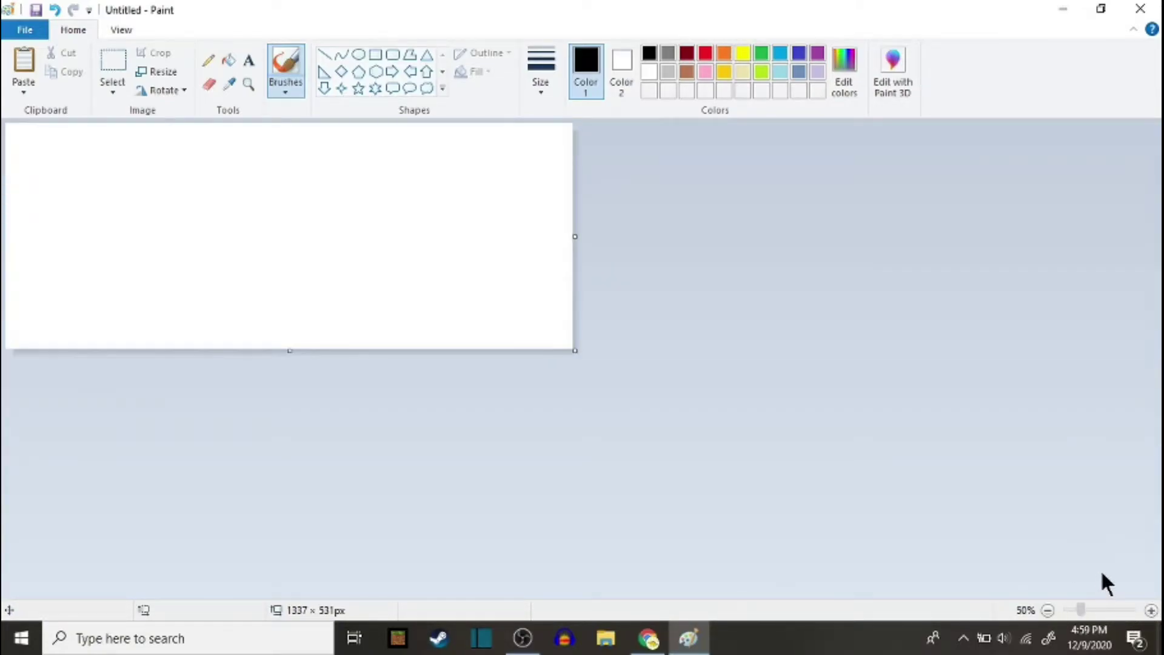
ctrl+scroll(1101, 569, up, 1)
mouse_move(1141, 571)
mouse_down()
mouse_move(80, 239)
mouse_move(112, 195)
mouse_move(17, 133)
mouse_up()
click(1150, 610)
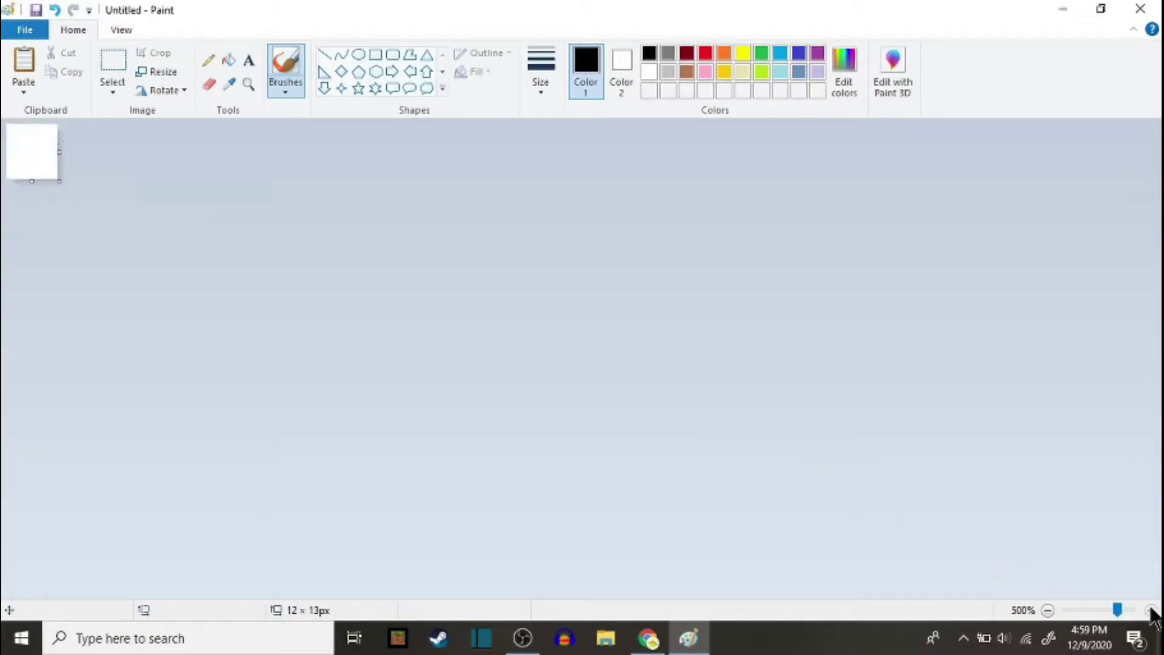
click(1150, 611)
click(1151, 610)
click(1150, 610)
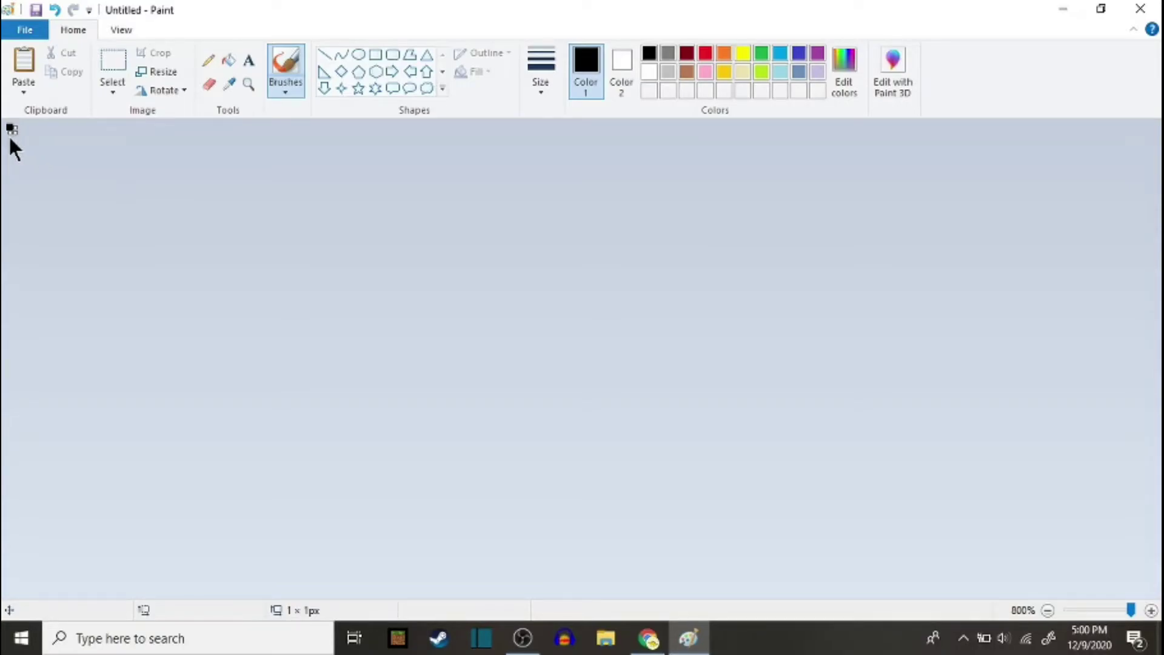
key(ctrl+z)
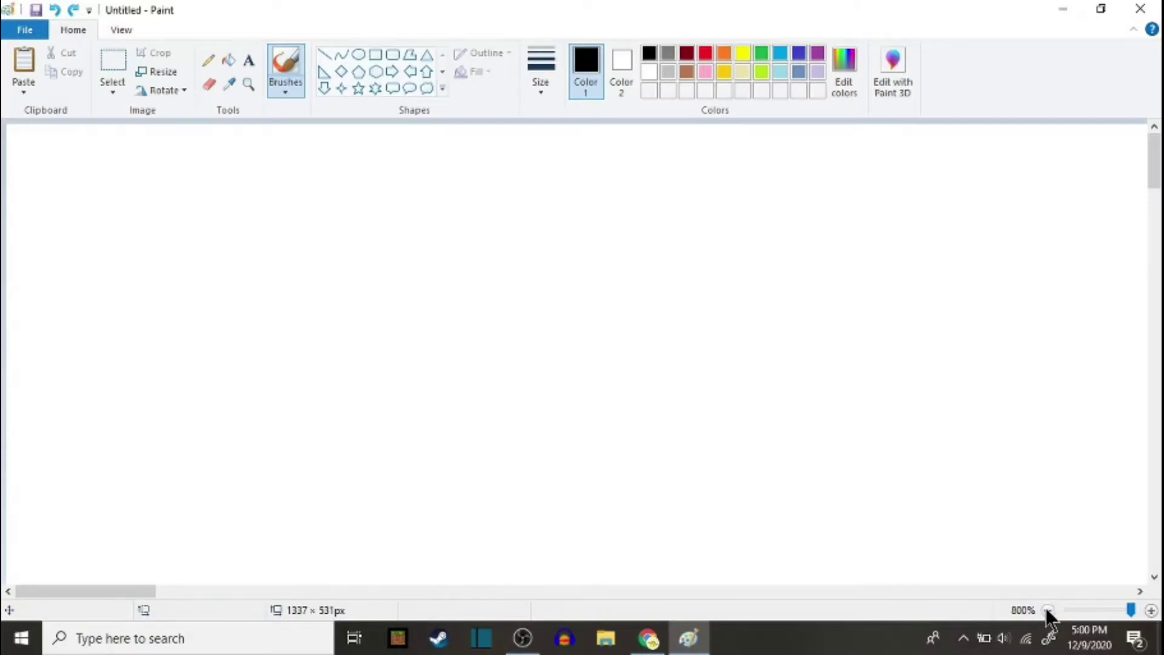
click(1048, 611)
click(1048, 610)
click(1048, 610)
click(1048, 610)
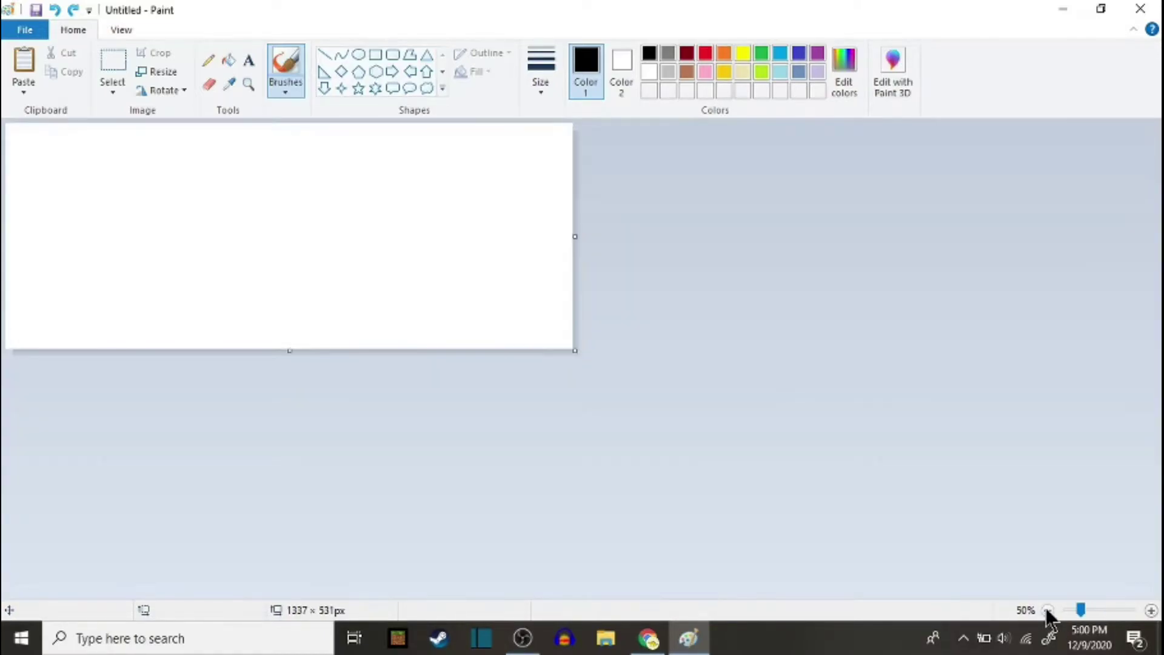
click(1151, 610)
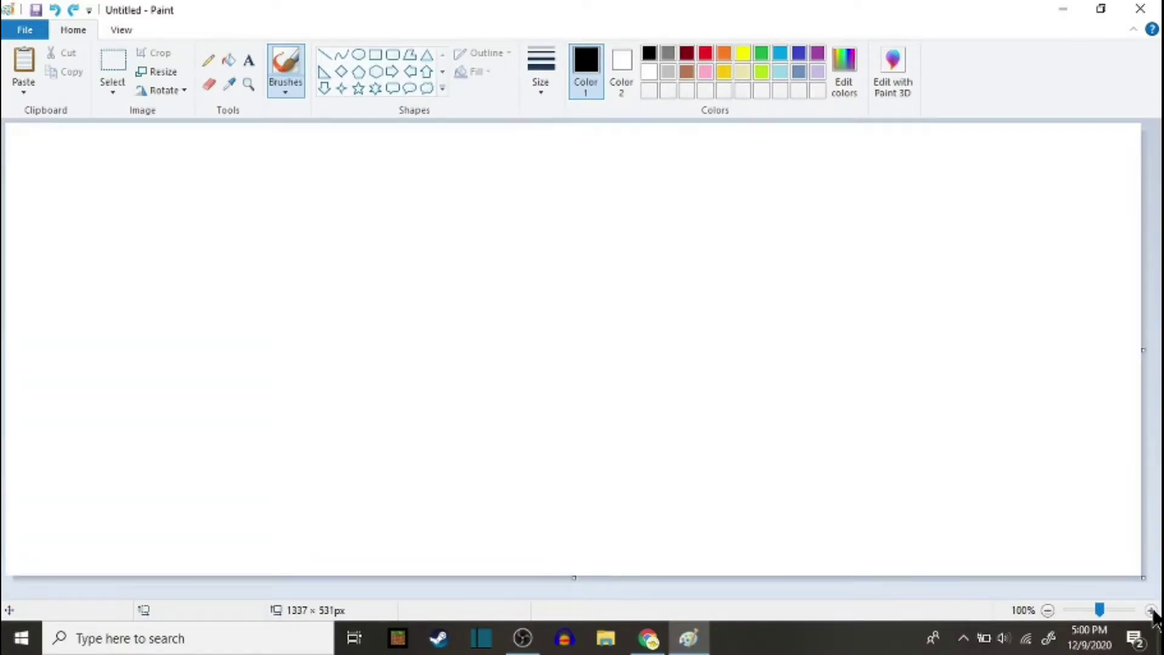
click(648, 637)
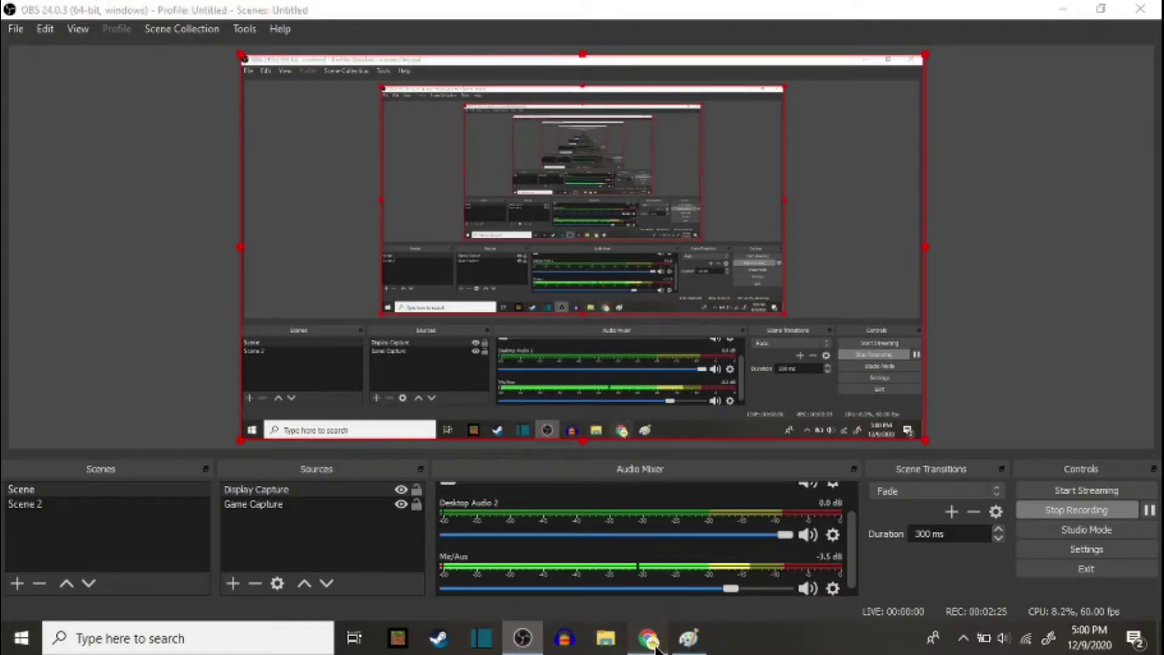
click(651, 639)
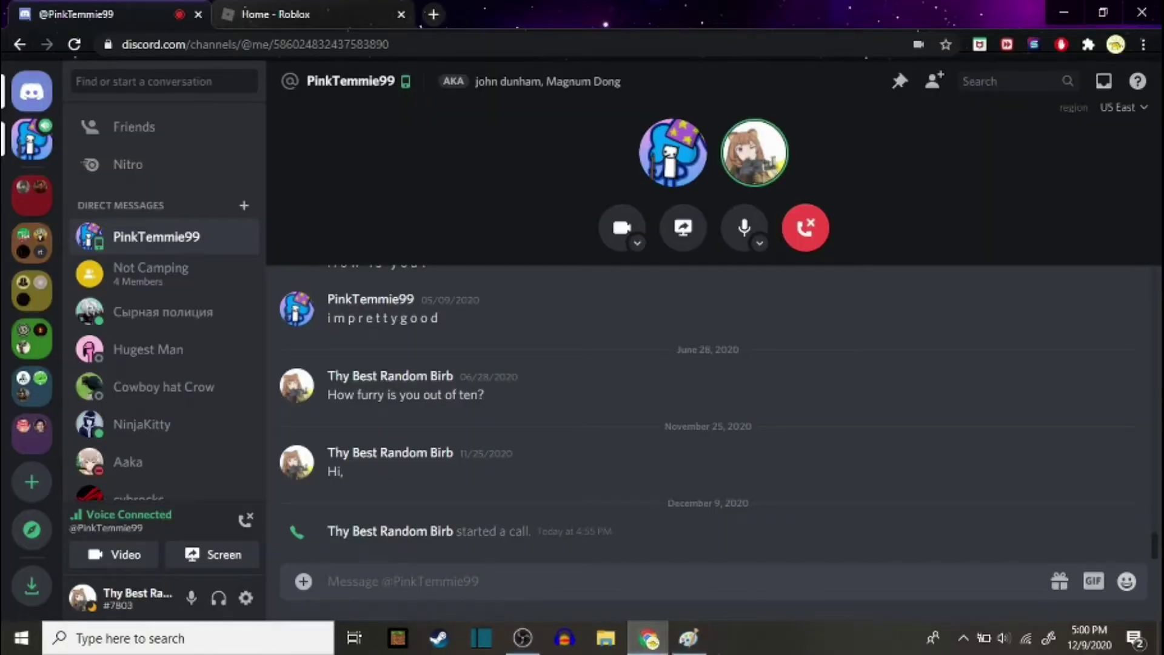
mouse_move(689, 639)
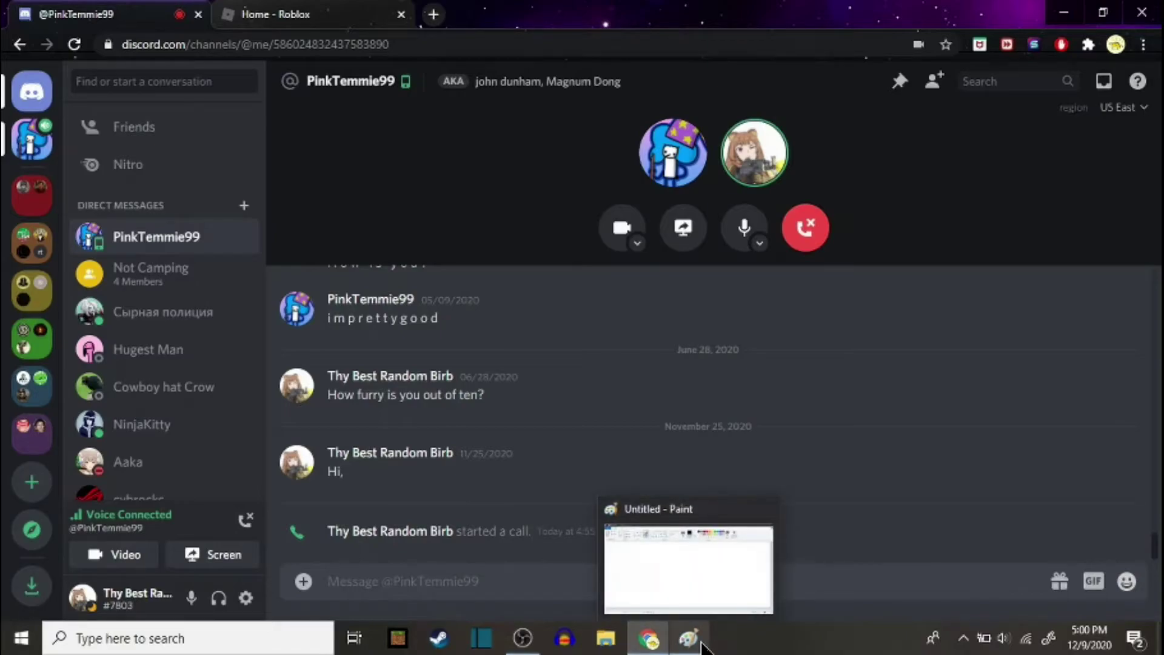
click(703, 644)
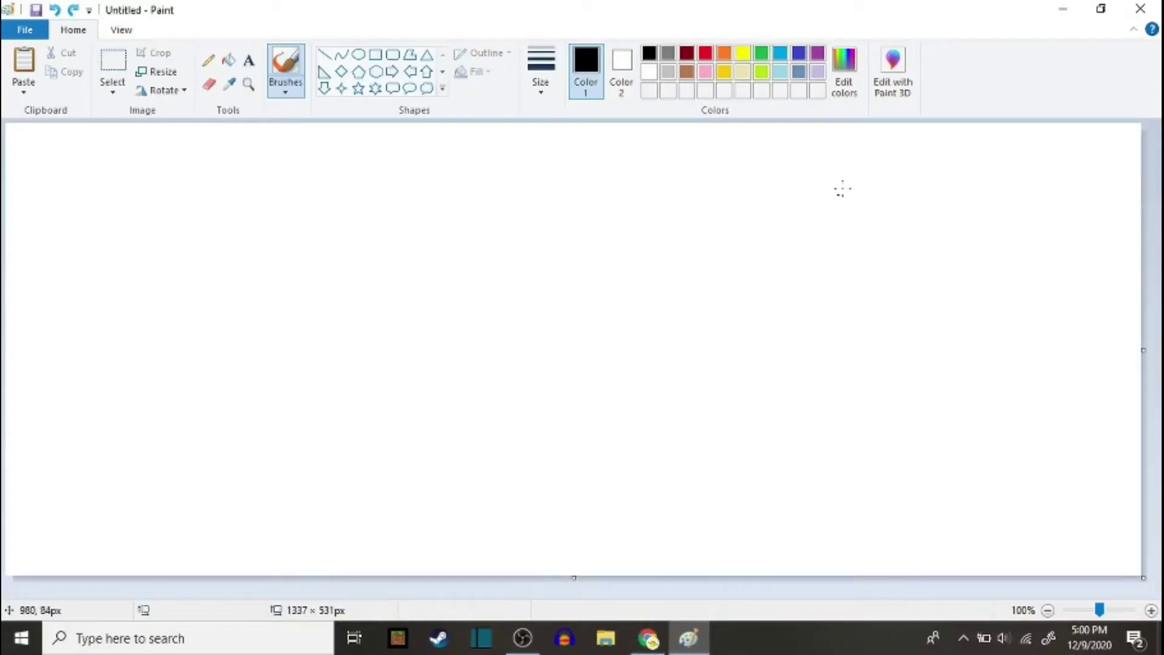
Pick light blue, the thickest line width, and a brush style for water.
click(780, 54)
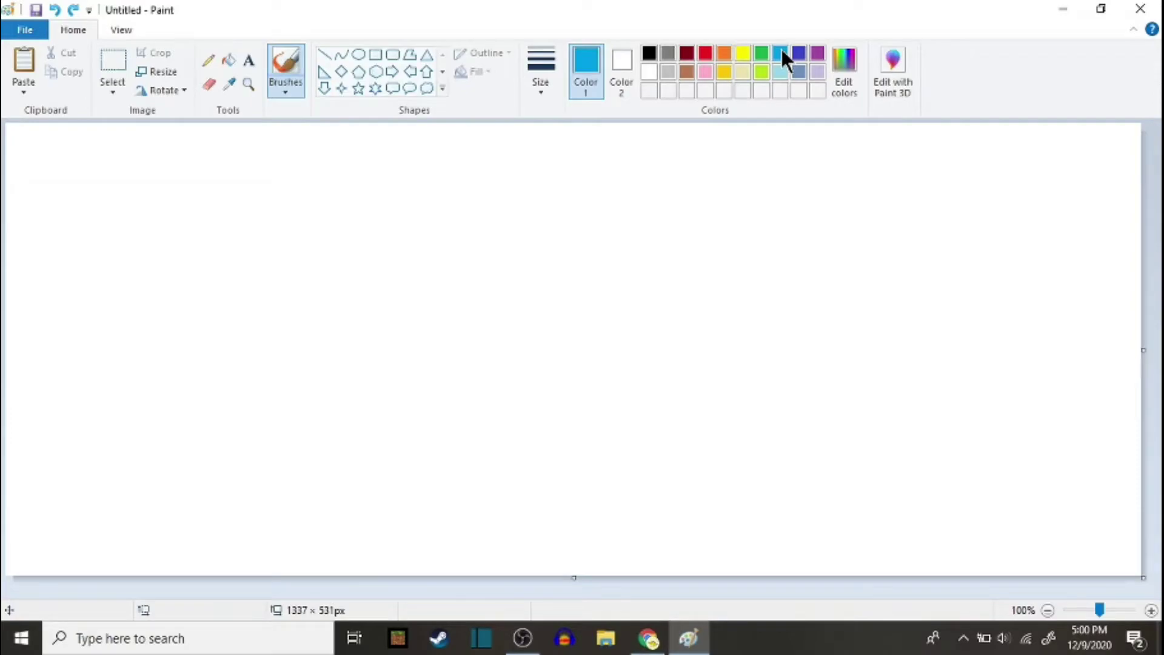
click(539, 77)
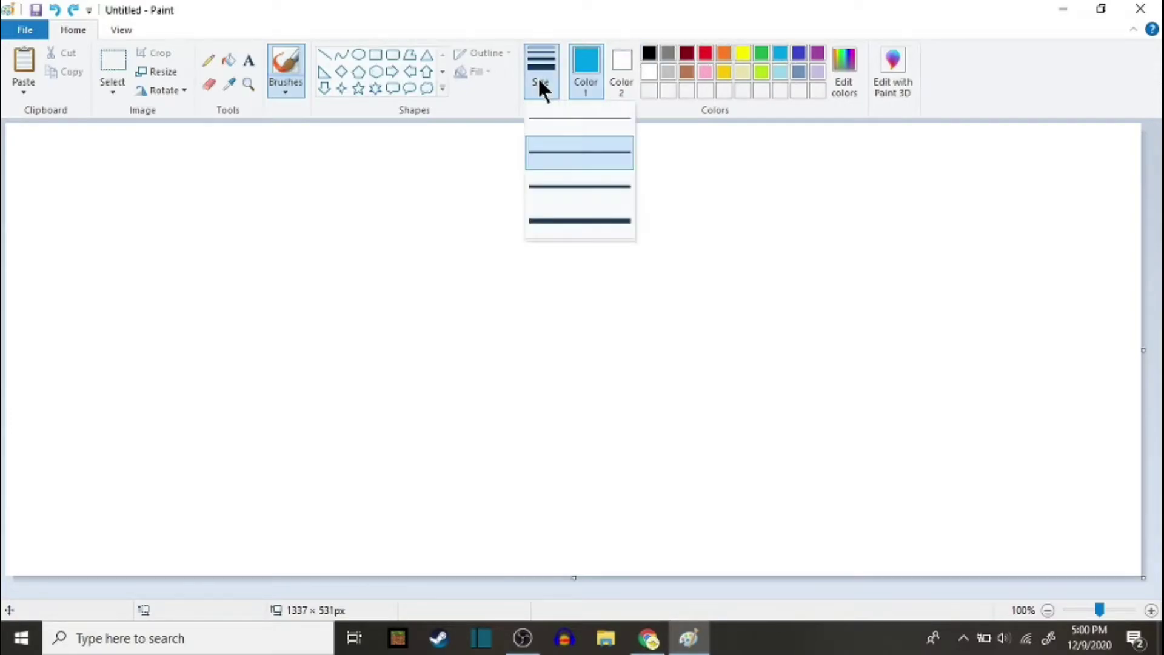
click(579, 222)
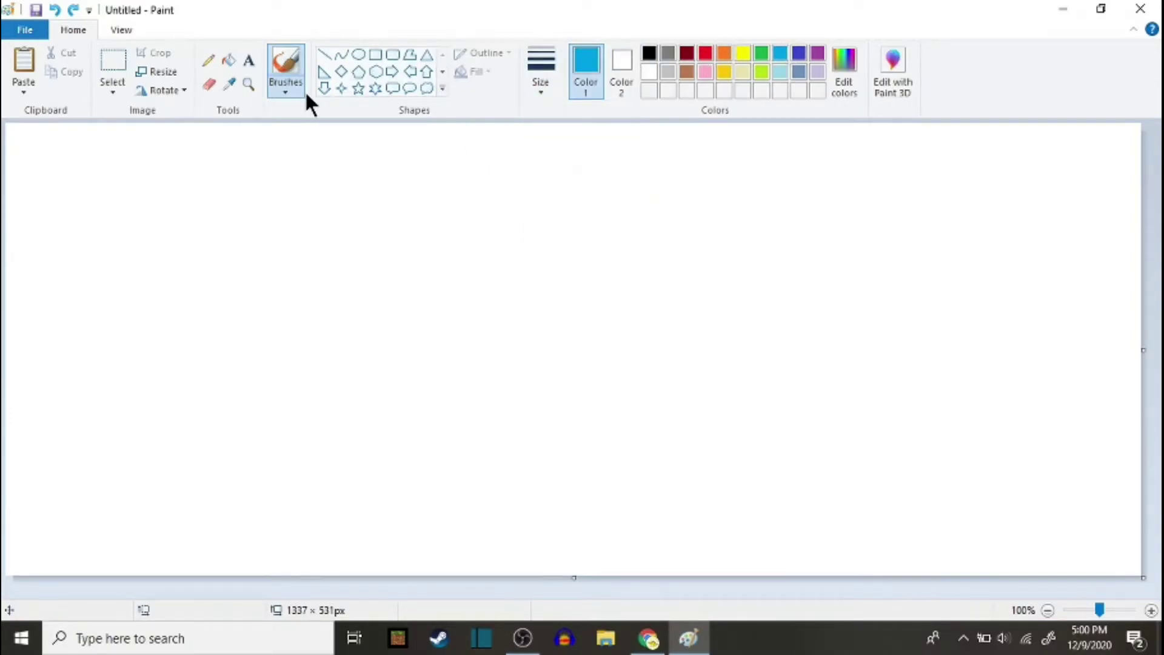
click(288, 91)
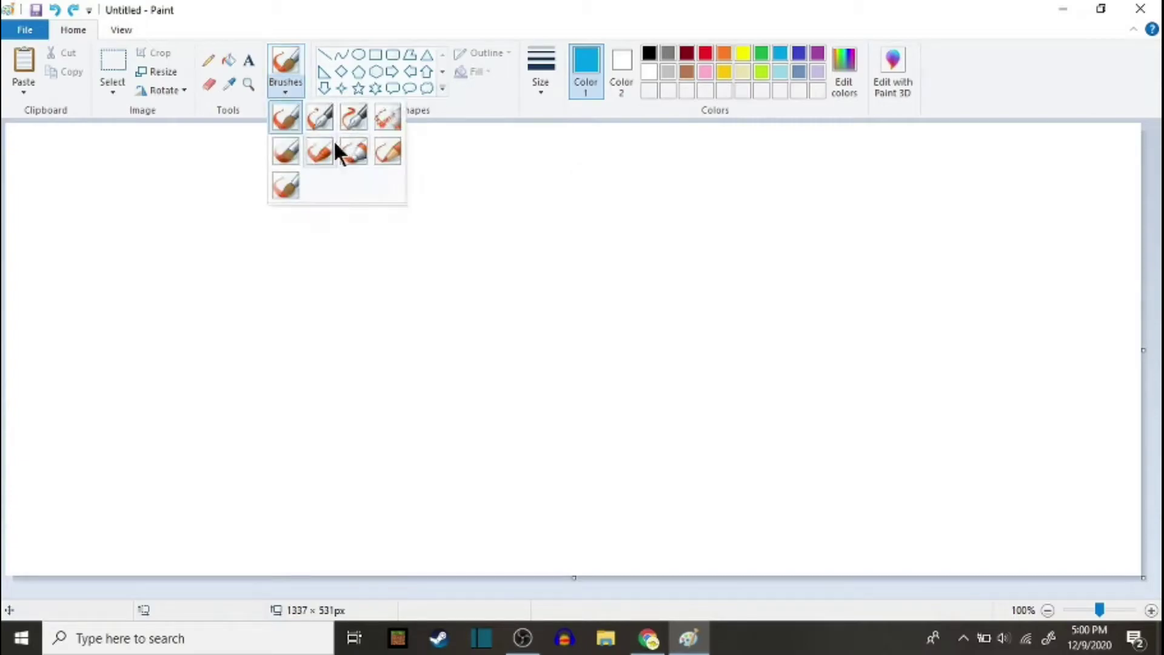
click(301, 153)
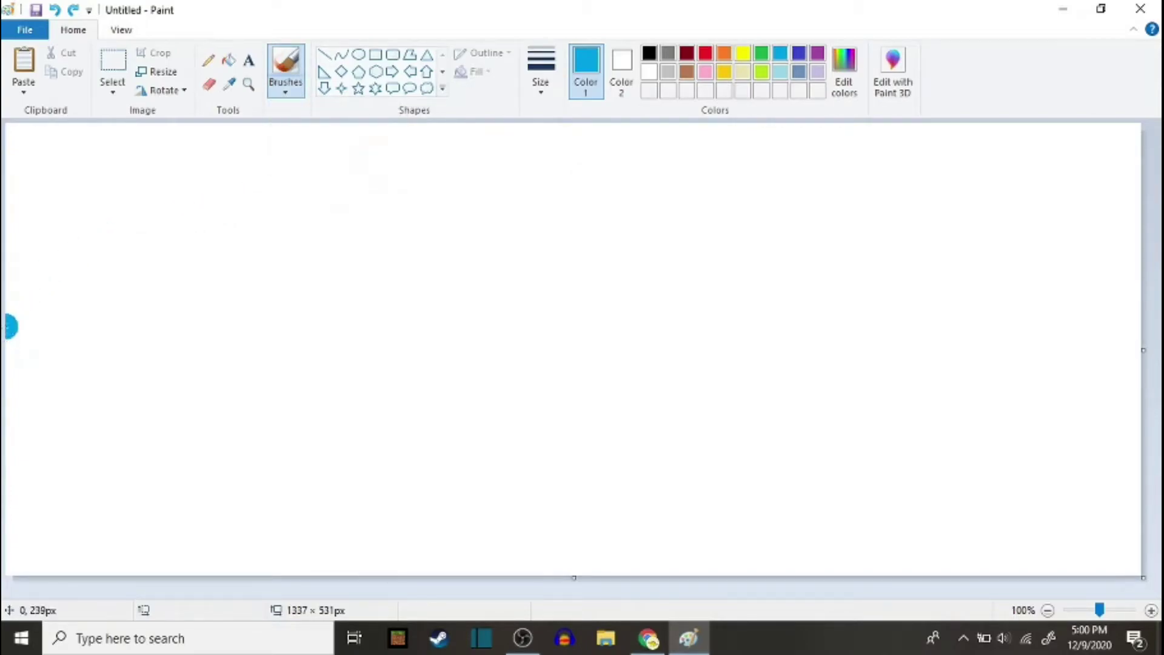
Paint eight blue water strokes across the canvas, then undo them.
mouse_move(11, 327)
mouse_down()
mouse_move(1004, 323)
mouse_move(619, 398)
mouse_move(283, 360)
mouse_move(57, 351)
mouse_up()
mouse_move(18, 411)
mouse_down()
mouse_move(309, 397)
mouse_move(1025, 426)
mouse_up()
mouse_move(1109, 455)
mouse_down()
mouse_move(464, 420)
mouse_move(114, 428)
mouse_up()
mouse_move(32, 491)
mouse_down()
mouse_move(468, 502)
mouse_move(1046, 488)
mouse_up()
drag(998, 280, 14, 314)
mouse_move(86, 523)
mouse_down()
mouse_move(605, 264)
mouse_move(805, 414)
mouse_up()
mouse_move(593, 360)
mouse_down()
mouse_move(365, 575)
mouse_move(209, 440)
mouse_up()
drag(310, 446, 428, 573)
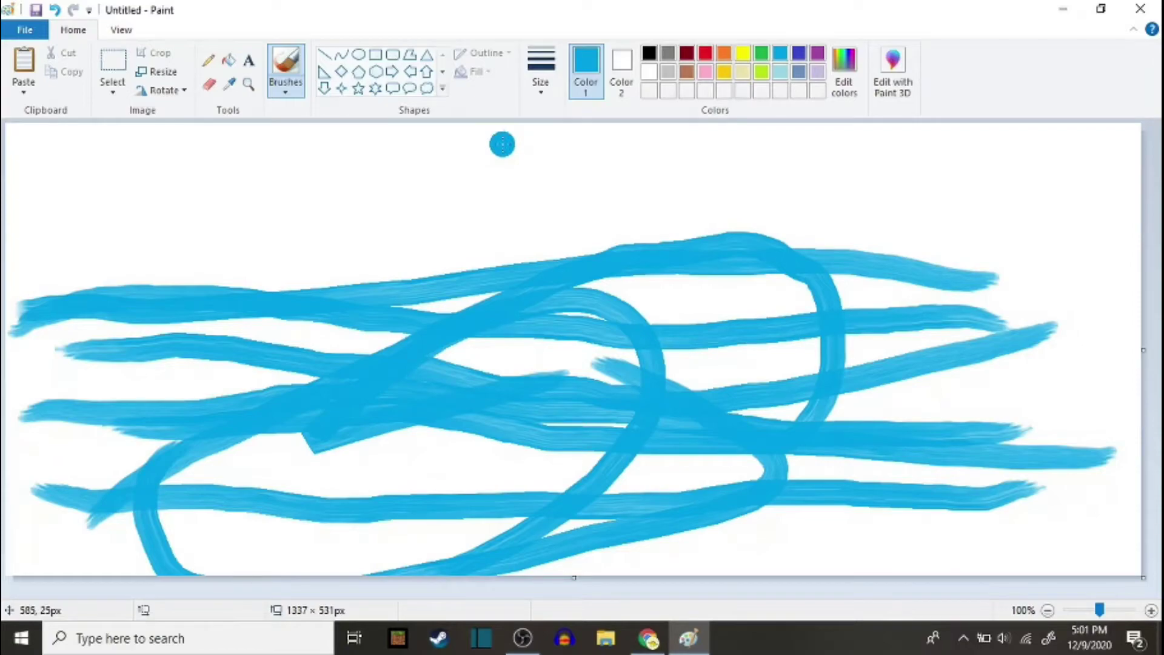
key(ctrl+z)
key(ctrl+z)
key(ctrl+z)
key(ctrl+z)
key(ctrl+z)
key(ctrl+z)
key(ctrl+z)
key(ctrl+z)
key(ctrl+z)
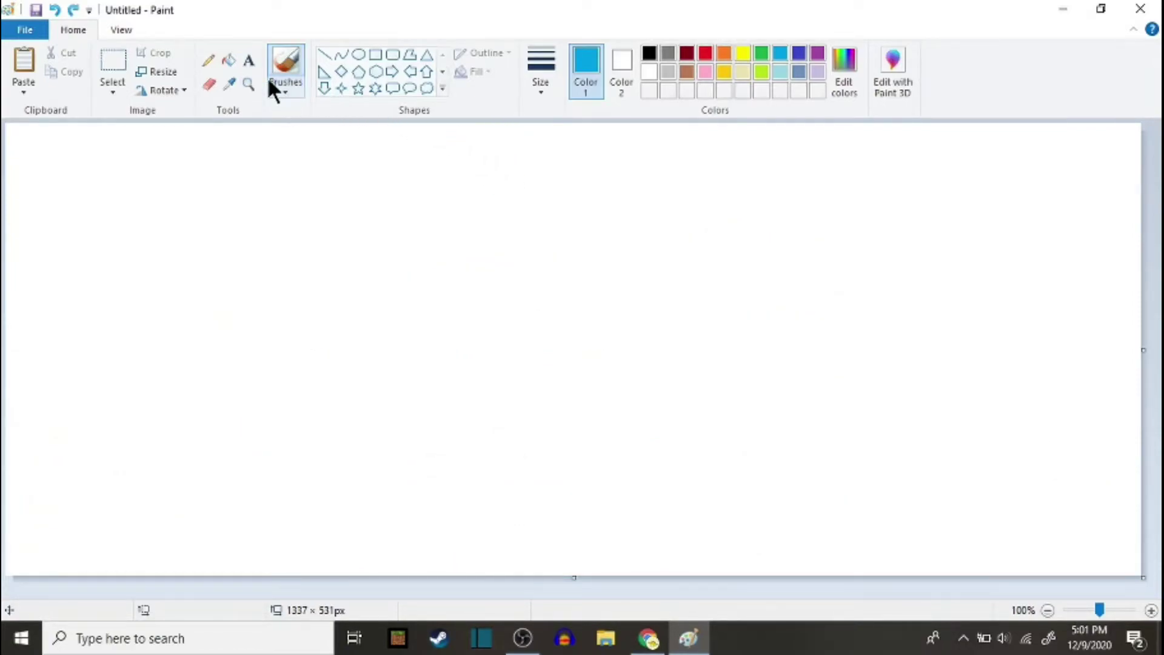
Try another brush with six blue strokes, undo them, select Fill, and return to Discord.
click(278, 89)
click(287, 188)
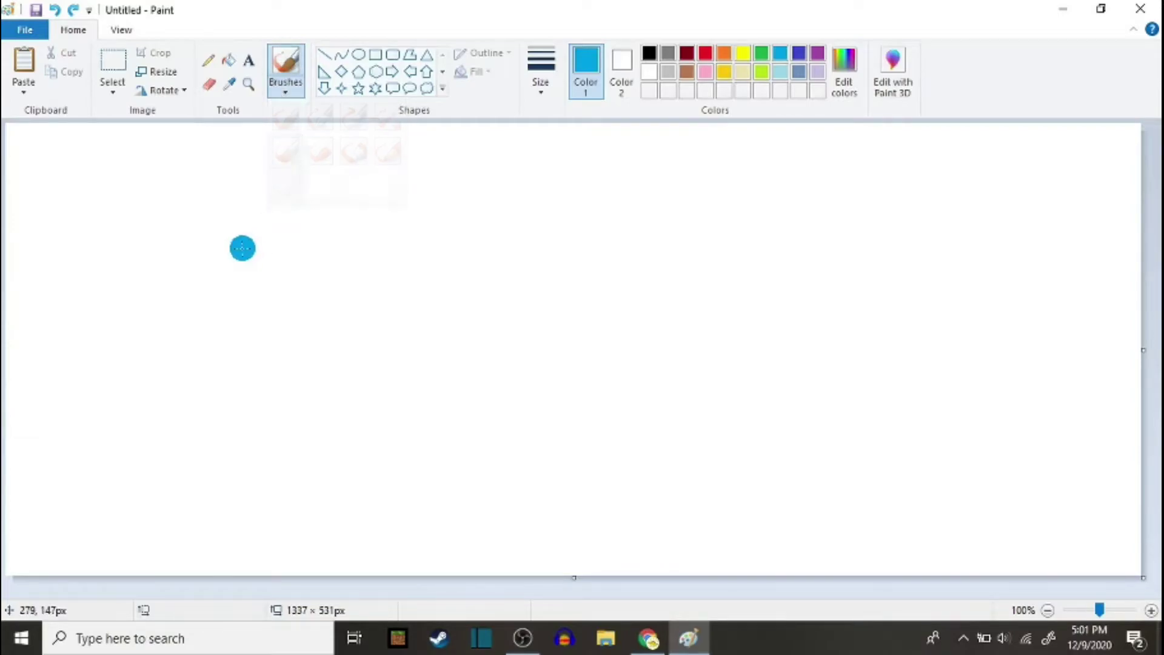
mouse_move(236, 256)
mouse_down()
mouse_move(946, 450)
mouse_move(771, 489)
mouse_up()
mouse_move(170, 251)
mouse_down()
mouse_move(771, 151)
mouse_move(930, 313)
mouse_up()
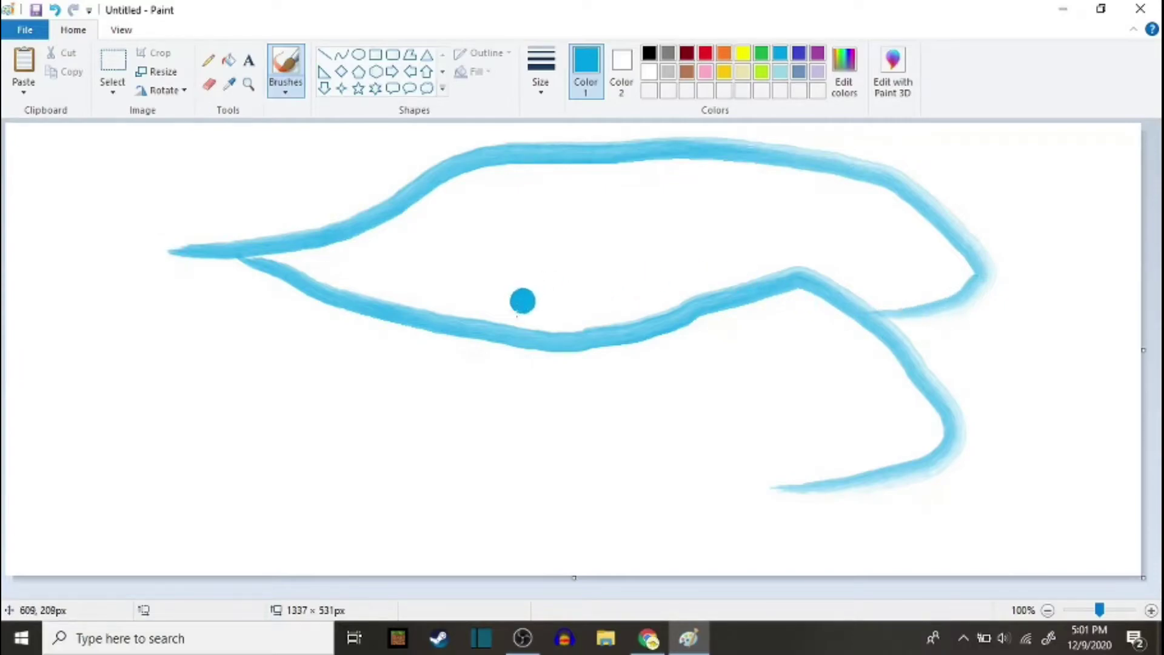
mouse_move(315, 416)
mouse_down()
mouse_move(585, 245)
mouse_move(636, 431)
mouse_move(442, 364)
mouse_up()
mouse_move(195, 470)
mouse_down()
mouse_move(668, 361)
mouse_move(313, 526)
mouse_up()
mouse_move(89, 224)
mouse_down()
mouse_move(421, 440)
mouse_move(146, 245)
mouse_up()
drag(954, 428, 841, 141)
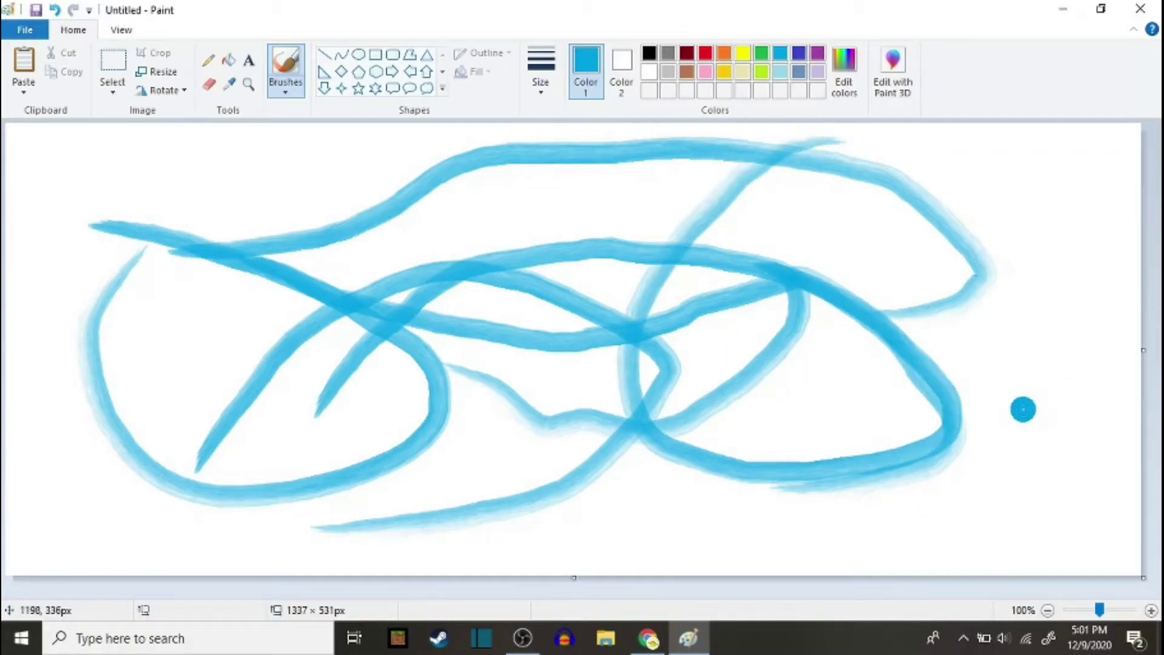
key(ctrl+z)
key(ctrl+z)
key(ctrl+z)
key(ctrl+z)
key(ctrl+z)
key(ctrl+z)
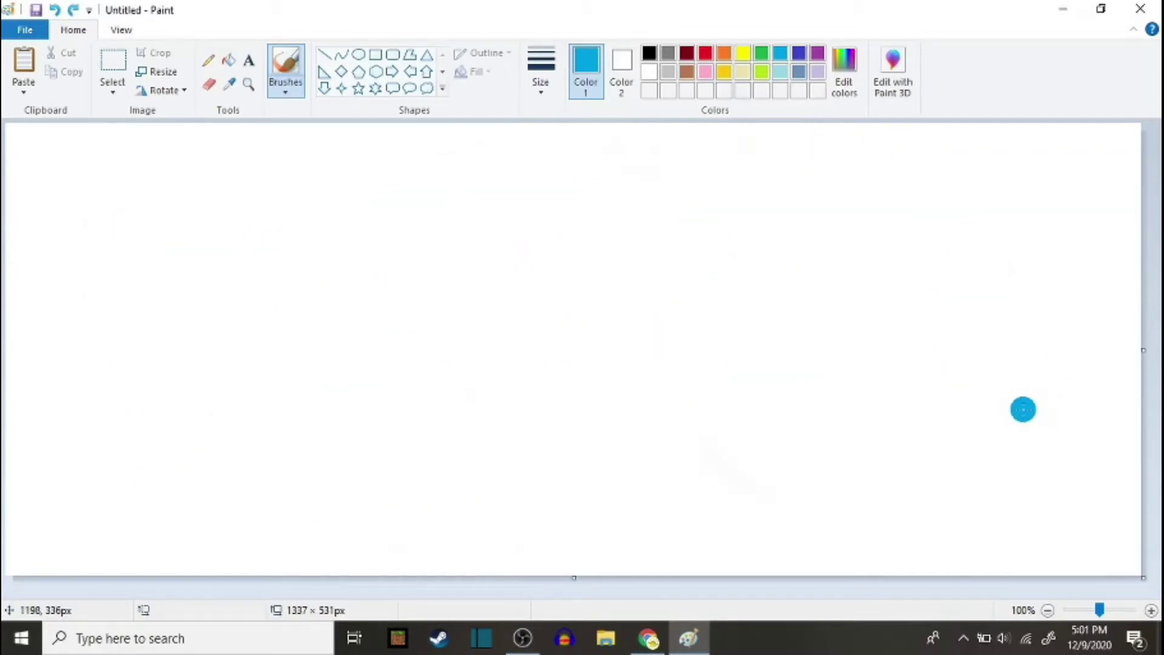
click(228, 57)
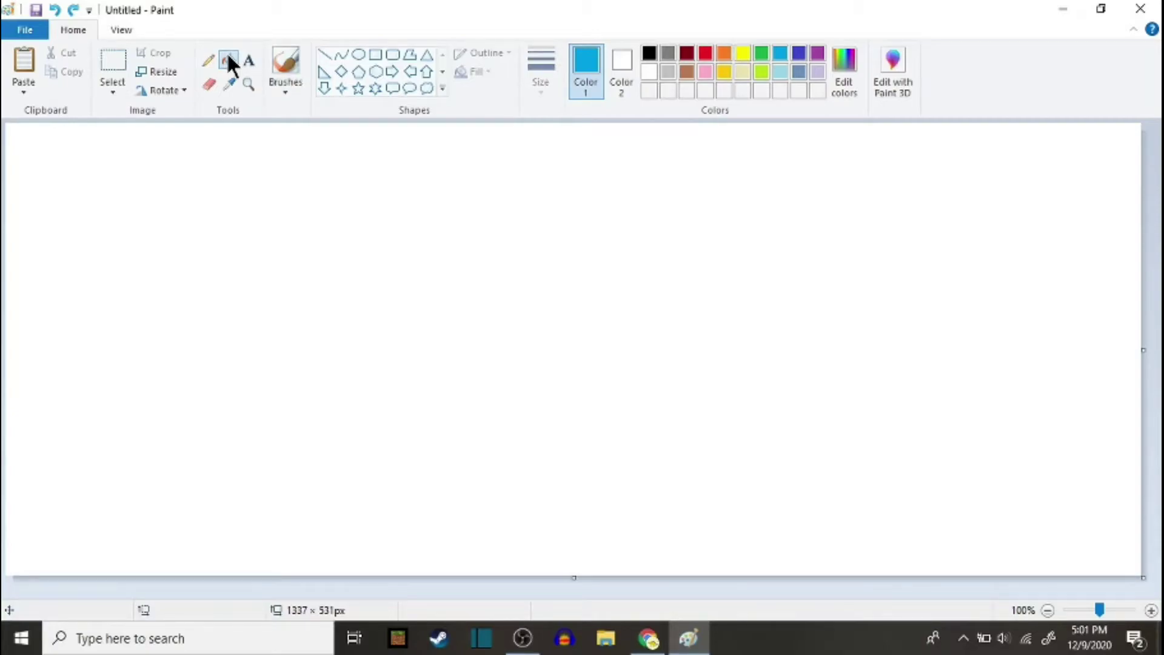
click(648, 637)
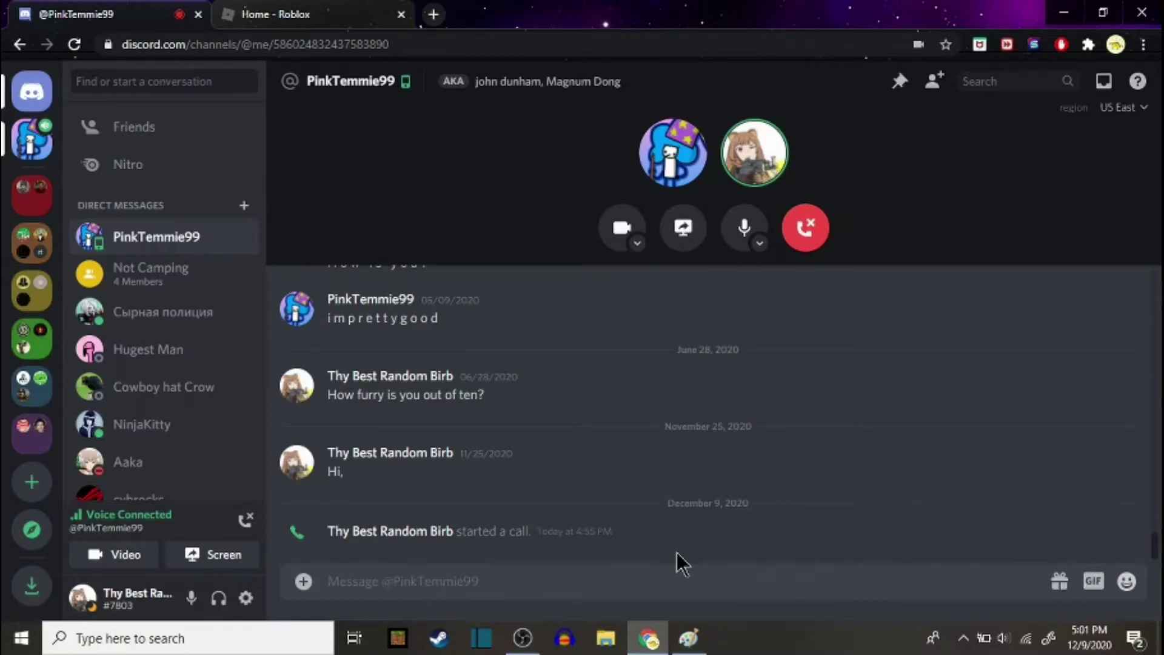
Return from the Discord call to the blank Paint canvas with Fill ready.
click(688, 639)
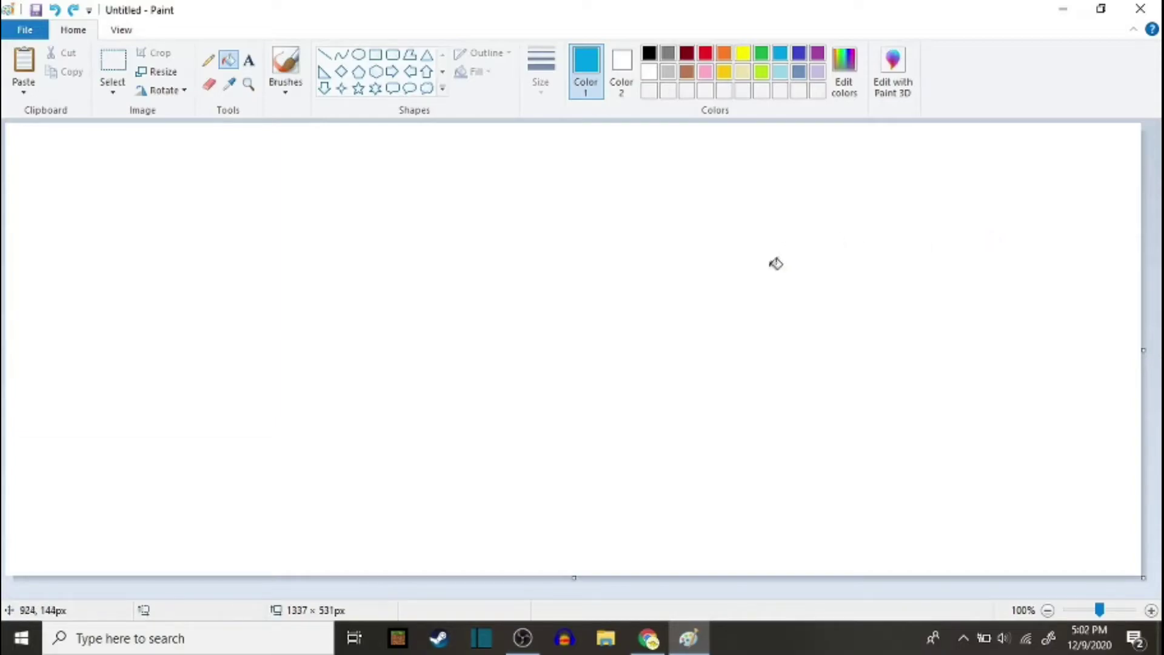
Flood the canvas with blue after trying light blue, indigo and cyan fills.
click(551, 187)
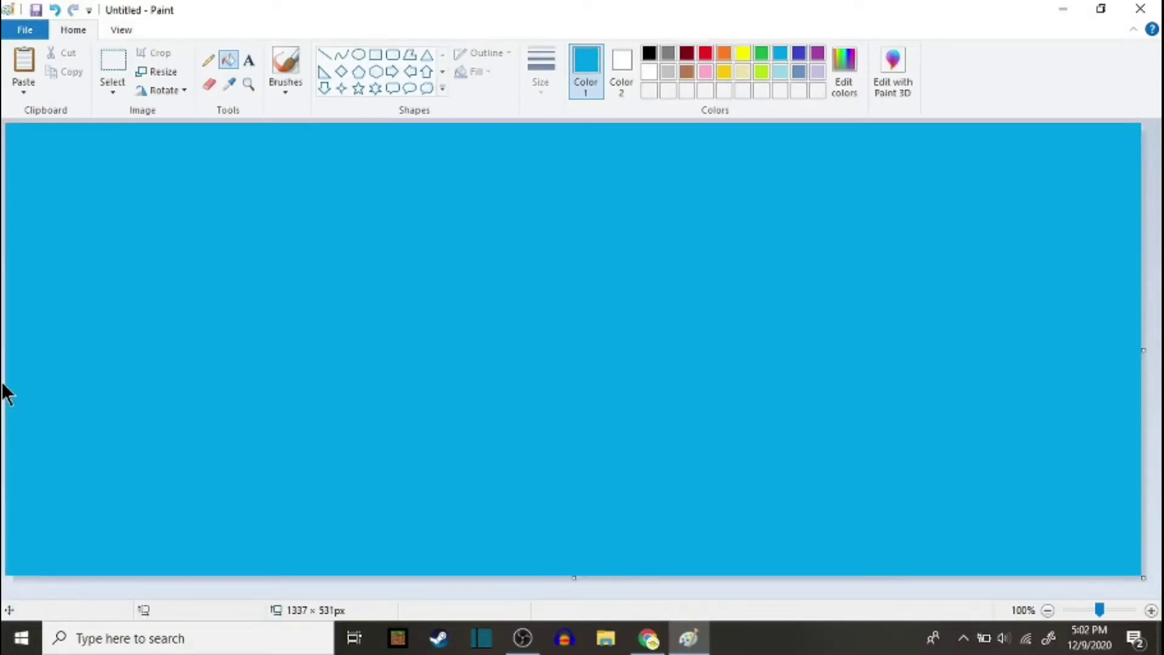
click(798, 53)
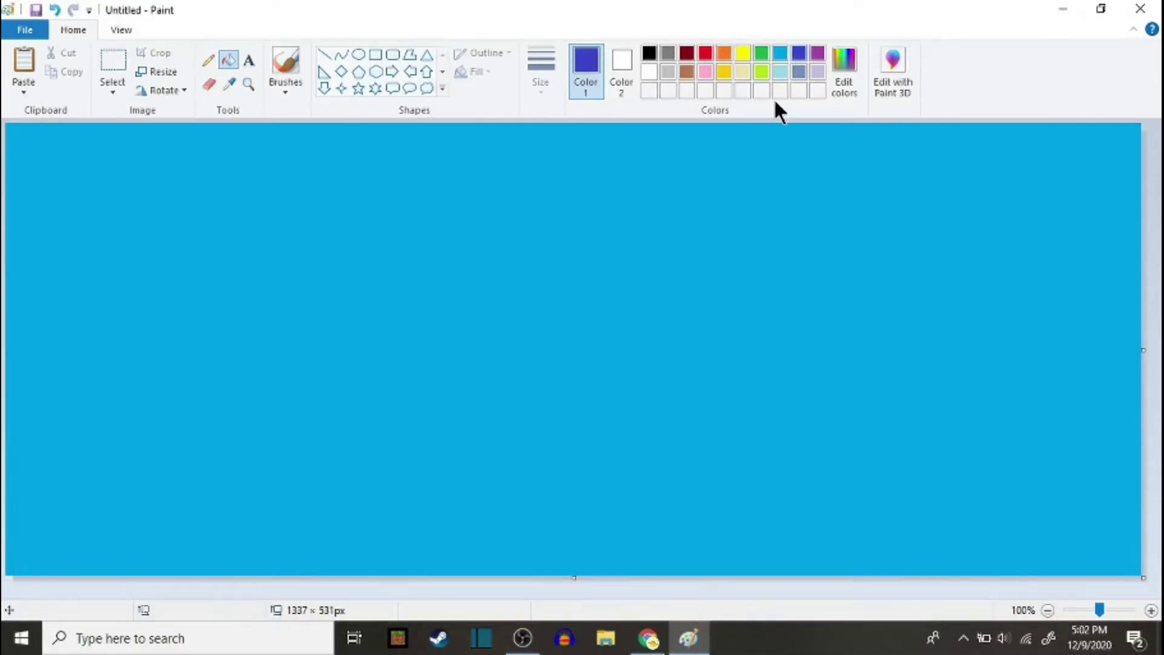
click(730, 182)
click(779, 52)
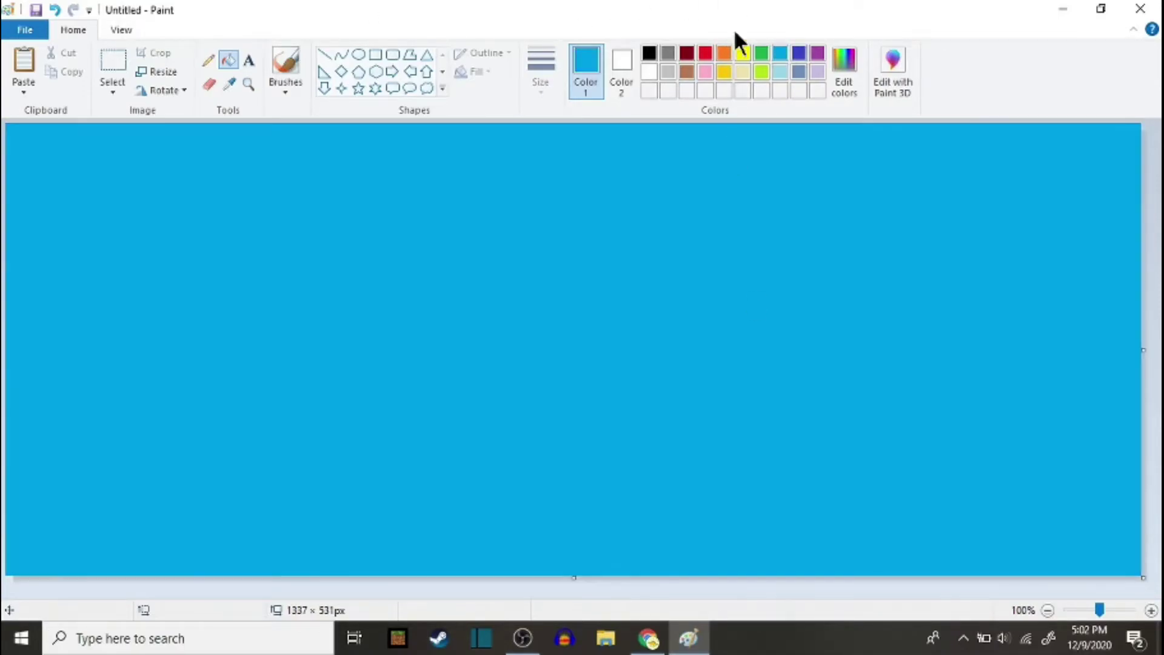
click(777, 70)
click(780, 55)
click(780, 203)
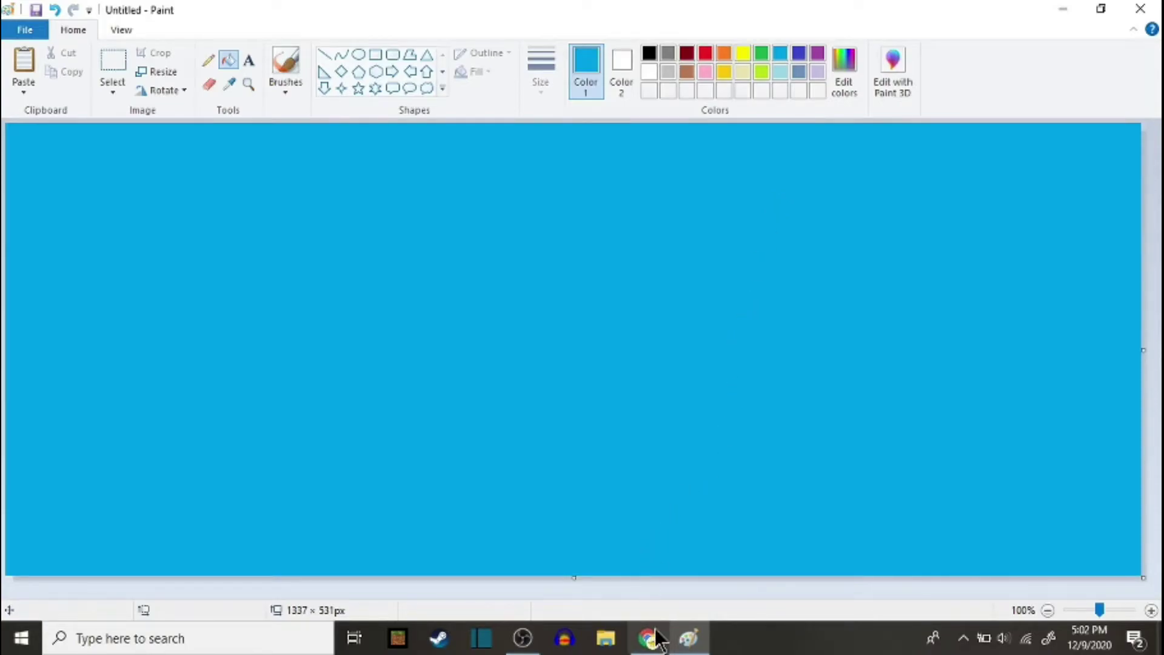
click(651, 638)
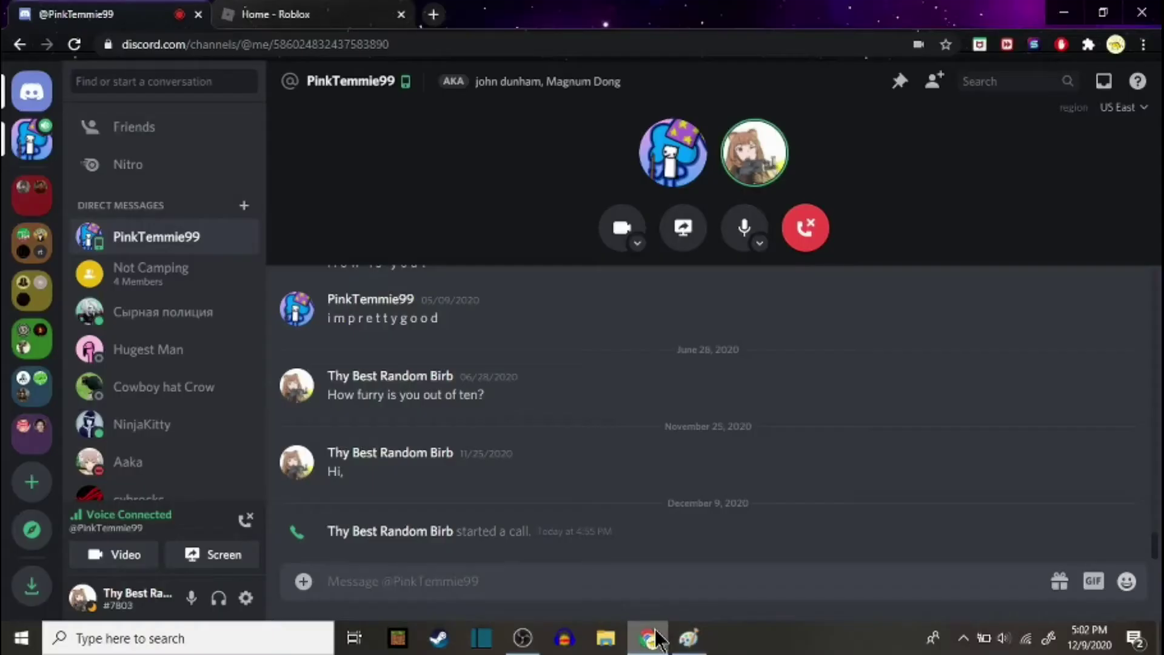
click(702, 640)
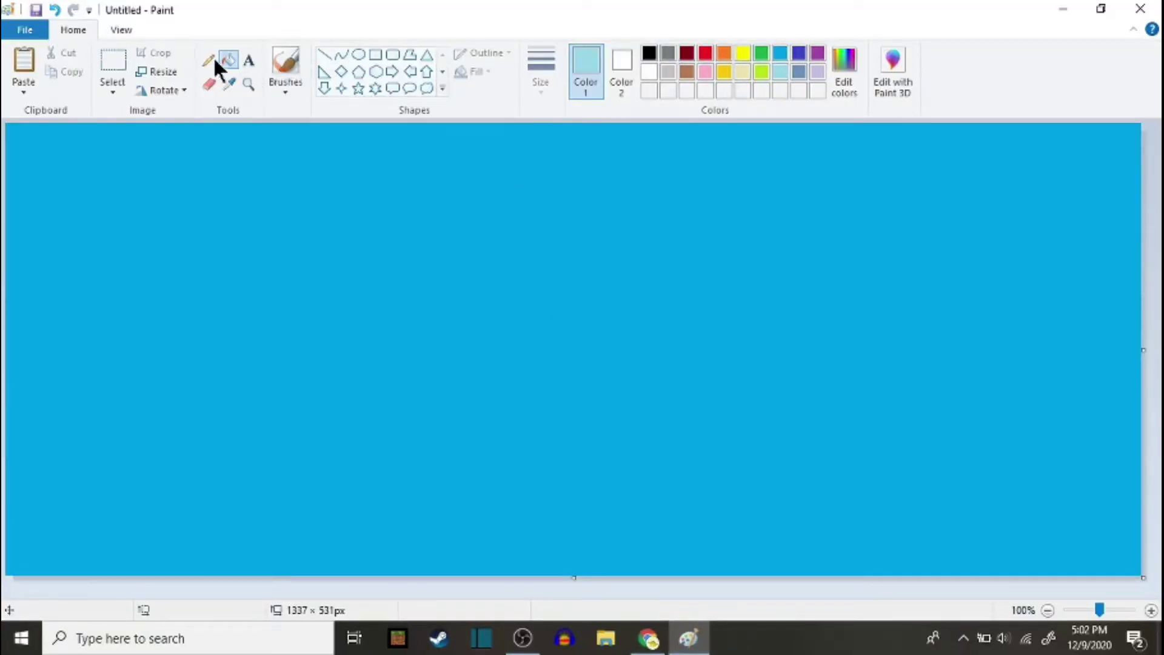
Paint eight sweeping pale blue brush strokes across the blue canvas.
click(273, 61)
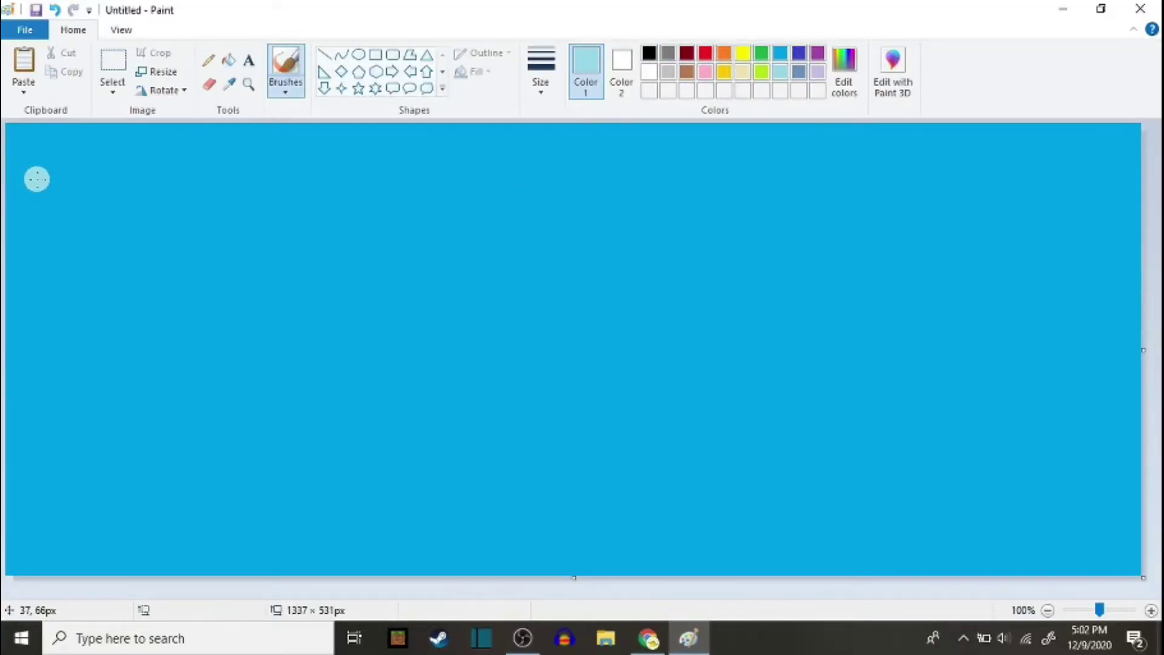
mouse_move(34, 188)
mouse_down()
mouse_move(411, 276)
mouse_move(1129, 303)
mouse_up()
mouse_move(104, 389)
mouse_down()
mouse_move(518, 334)
mouse_move(1100, 401)
mouse_up()
mouse_move(227, 444)
mouse_down()
mouse_move(452, 457)
mouse_move(1081, 411)
mouse_up()
mouse_move(323, 207)
mouse_down()
mouse_move(481, 176)
mouse_move(625, 192)
mouse_move(1070, 182)
mouse_up()
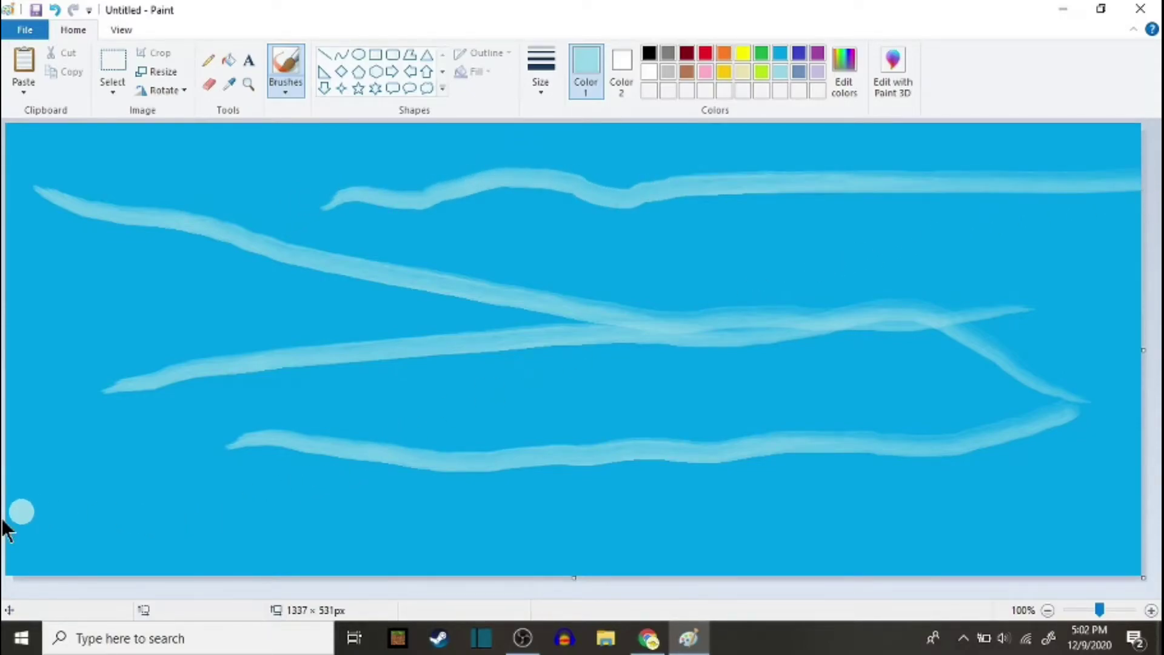
mouse_move(18, 511)
mouse_down()
mouse_move(1132, 547)
mouse_move(135, 356)
mouse_up()
mouse_move(57, 491)
mouse_down()
mouse_move(792, 408)
mouse_move(979, 420)
mouse_up()
mouse_move(897, 178)
mouse_down()
mouse_move(535, 406)
mouse_move(91, 512)
mouse_move(23, 416)
mouse_up()
drag(139, 198, 268, 251)
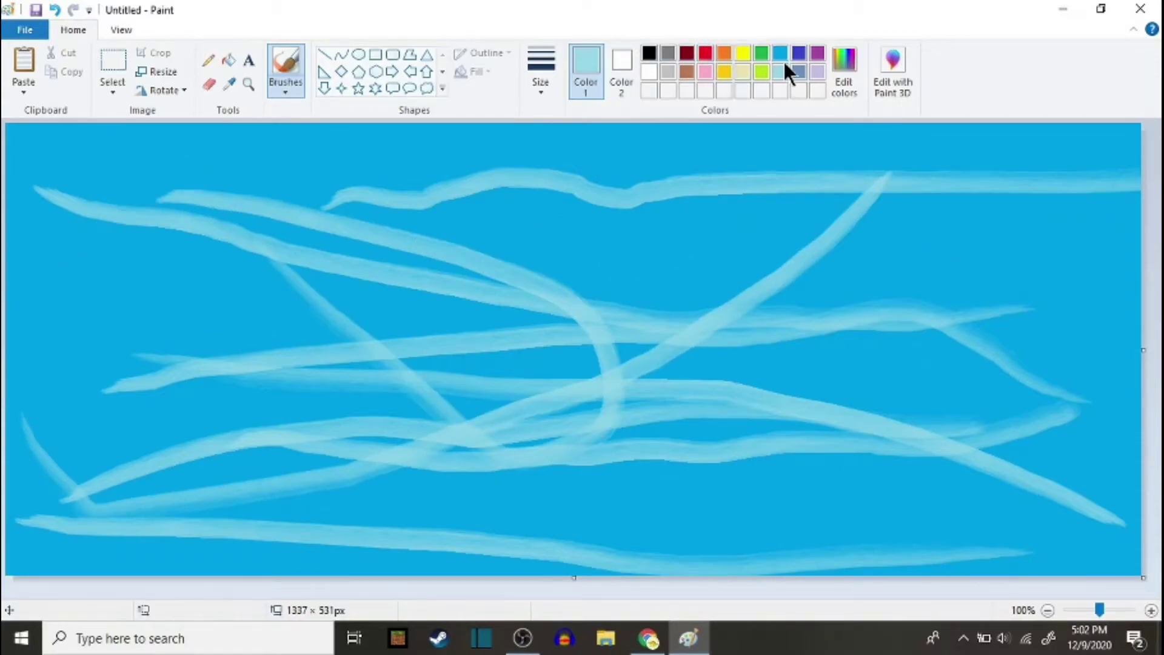
Add wavy, V-shaped and zigzag slate-blue strokes across the middle.
click(797, 73)
mouse_move(84, 290)
mouse_down()
mouse_move(428, 188)
mouse_move(783, 222)
mouse_move(977, 218)
mouse_up()
mouse_move(196, 468)
mouse_down()
mouse_move(286, 376)
mouse_move(575, 378)
mouse_move(860, 403)
mouse_up()
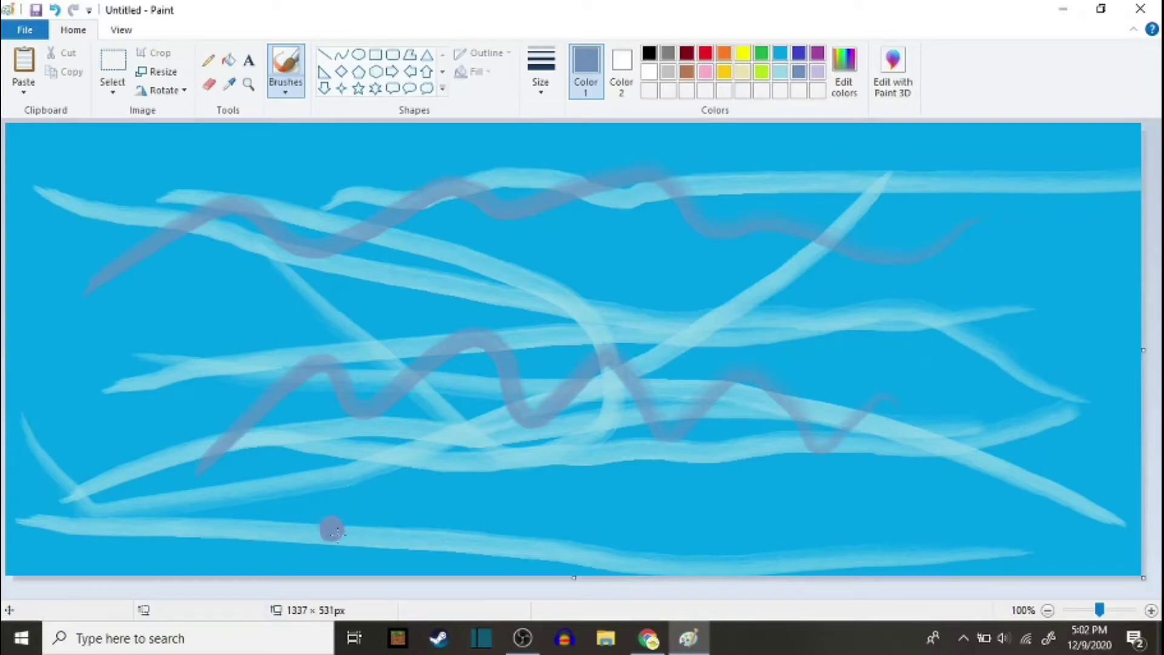
drag(341, 533, 819, 242)
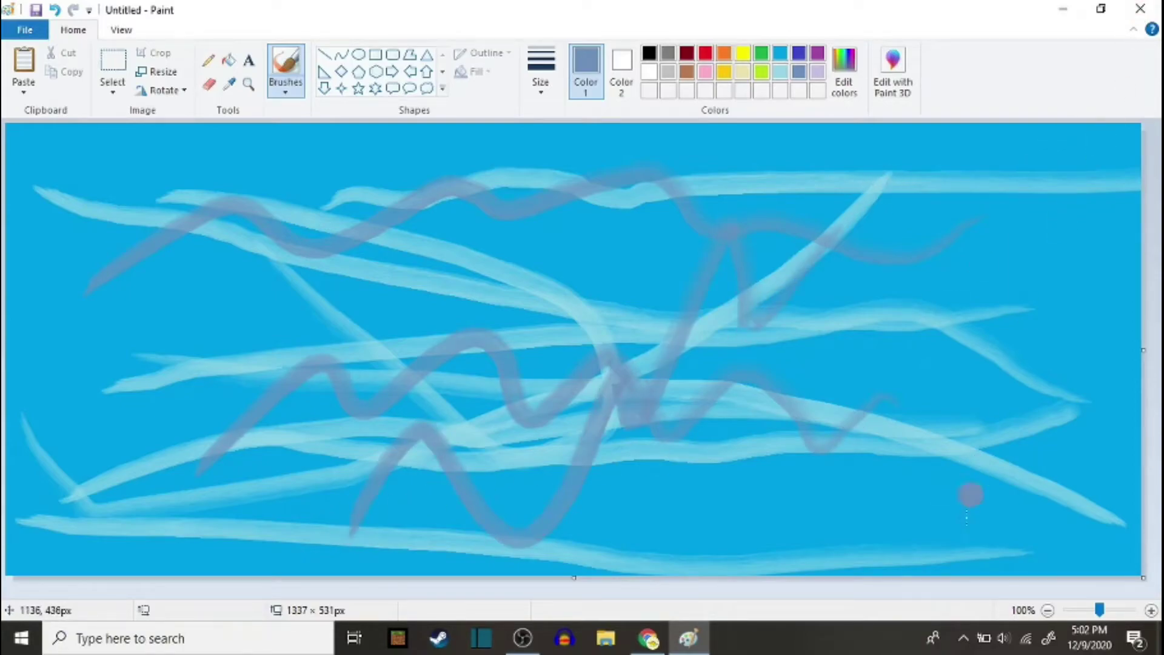
mouse_move(986, 484)
mouse_down()
mouse_move(859, 471)
mouse_move(468, 273)
mouse_move(309, 263)
mouse_up()
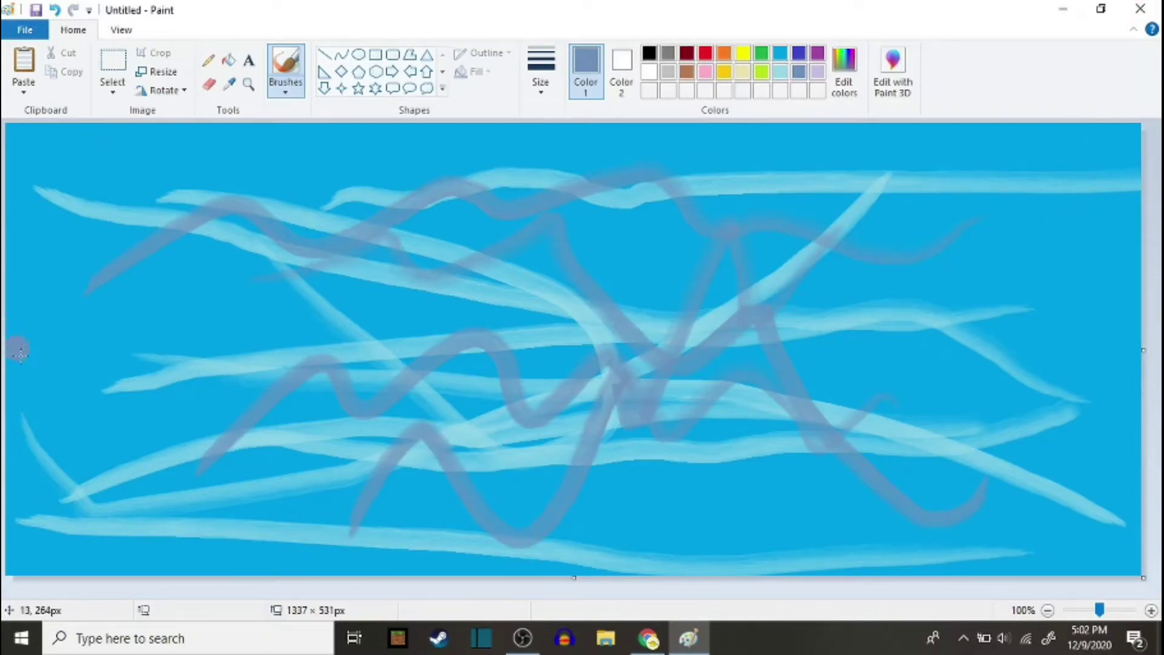
mouse_move(20, 354)
mouse_down()
mouse_move(590, 325)
mouse_move(673, 414)
mouse_move(913, 286)
mouse_move(896, 320)
mouse_move(752, 282)
mouse_move(682, 350)
mouse_up()
drag(170, 289, 588, 414)
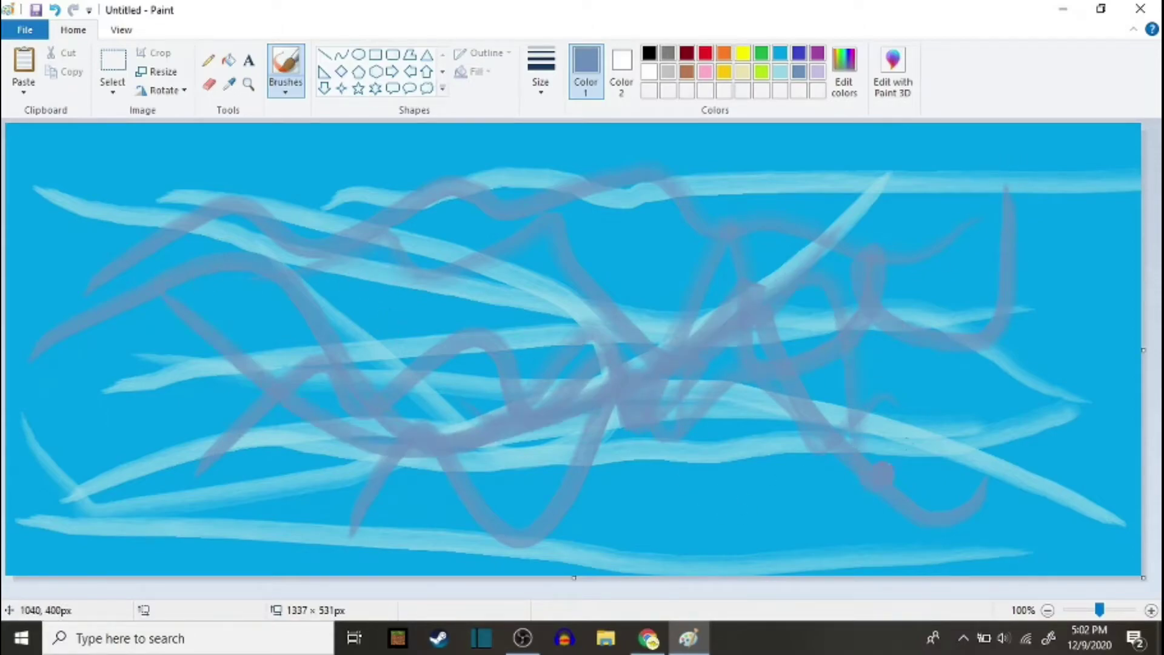
drag(659, 442, 626, 338)
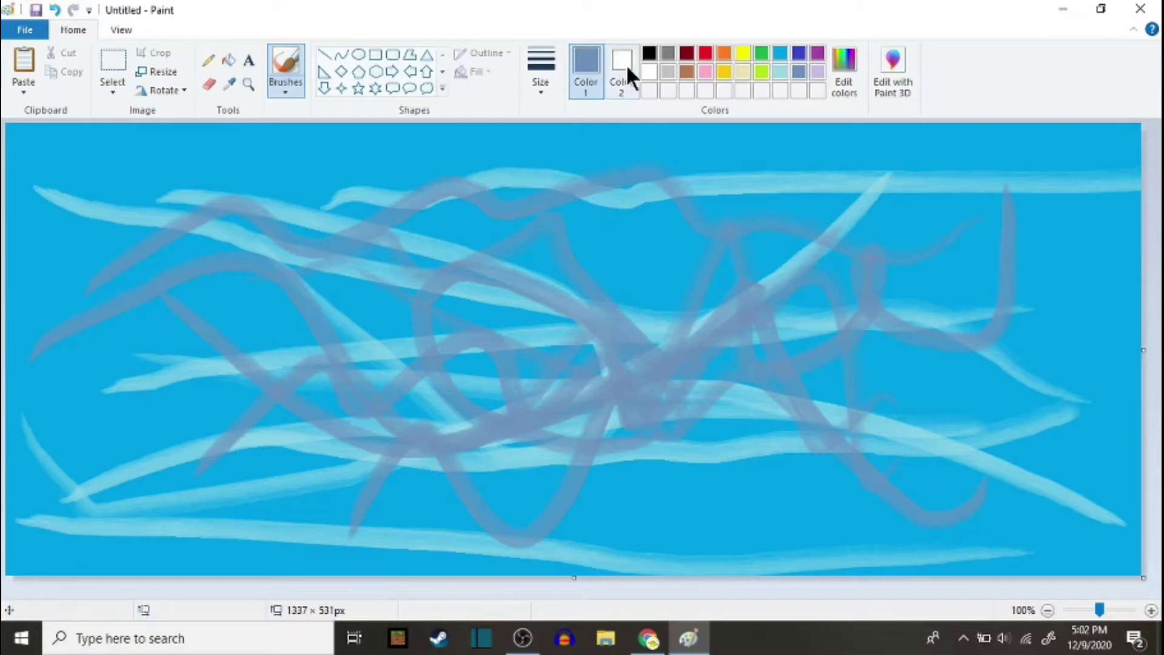
Add more slate-blue strokes and loops around the edges and corners.
drag(23, 181, 582, 301)
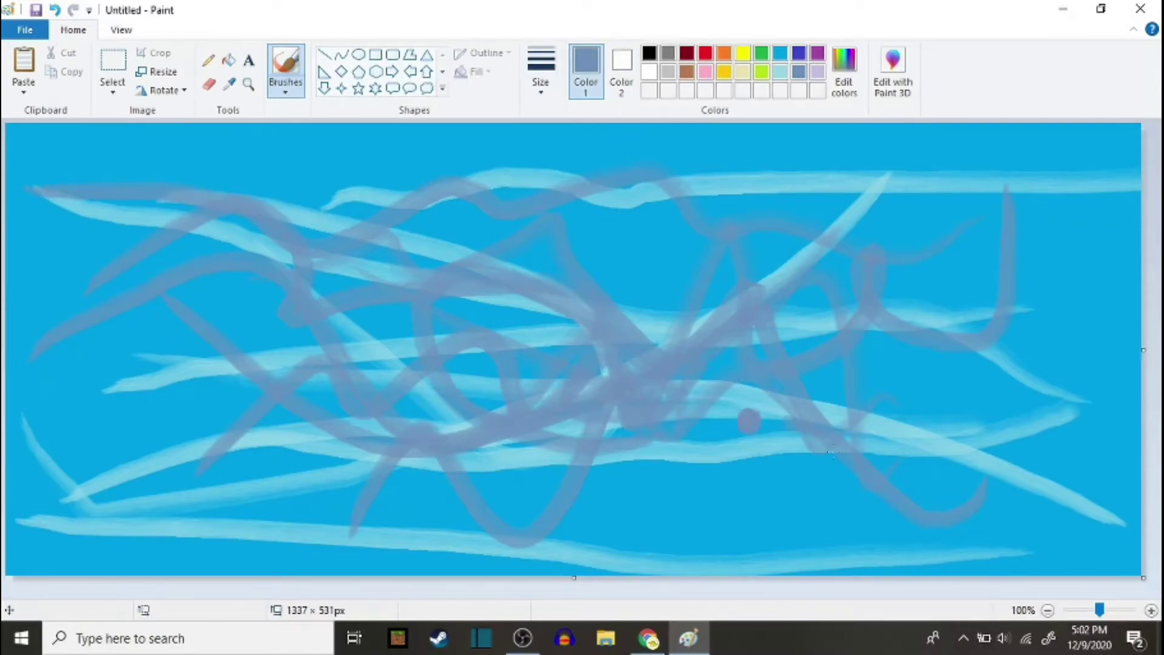
drag(980, 417, 701, 472)
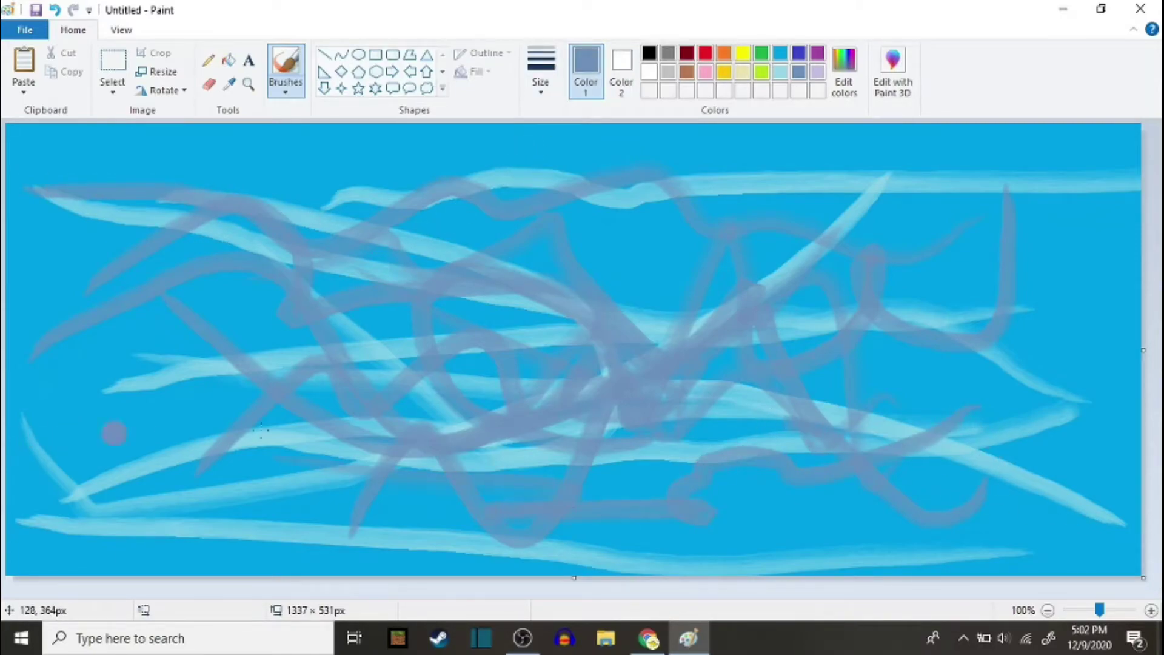
drag(187, 532, 117, 396)
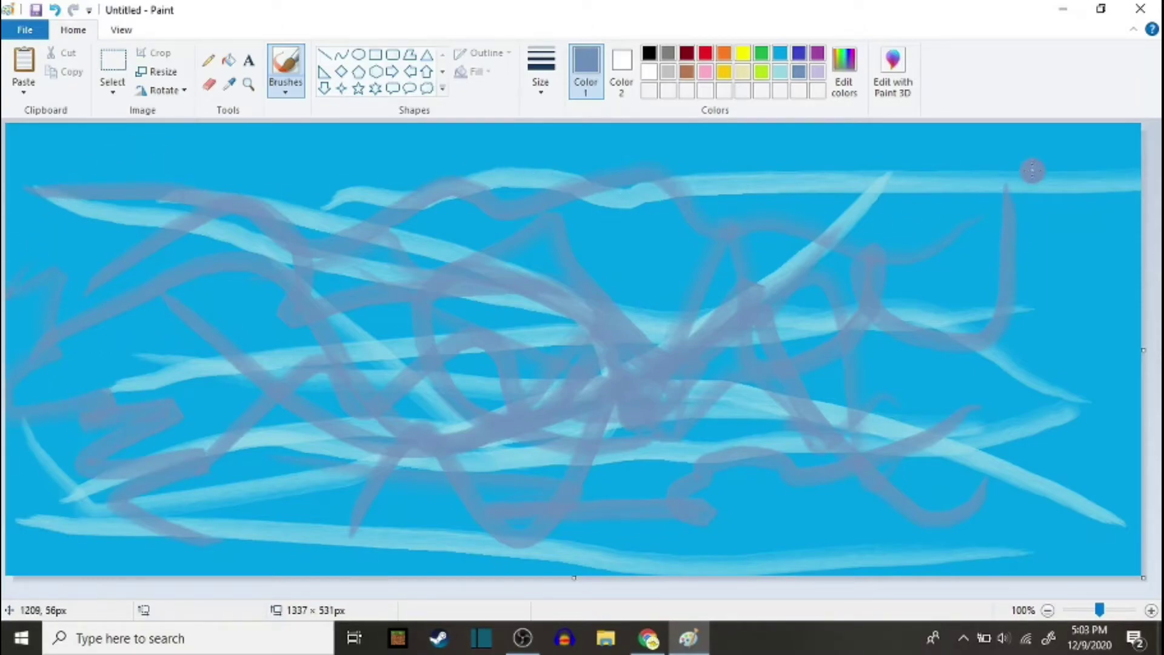
mouse_move(796, 205)
mouse_down()
mouse_move(955, 186)
mouse_move(1058, 191)
mouse_move(981, 314)
mouse_move(955, 318)
mouse_up()
drag(1045, 377, 979, 485)
drag(446, 536, 131, 499)
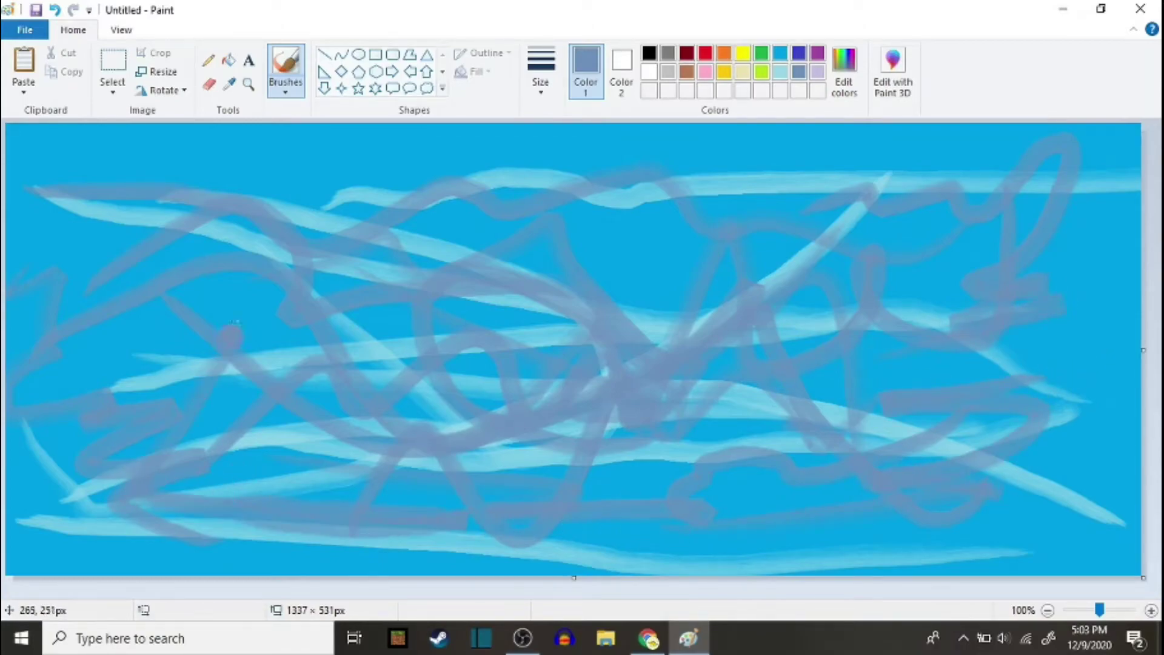
drag(418, 244, 941, 266)
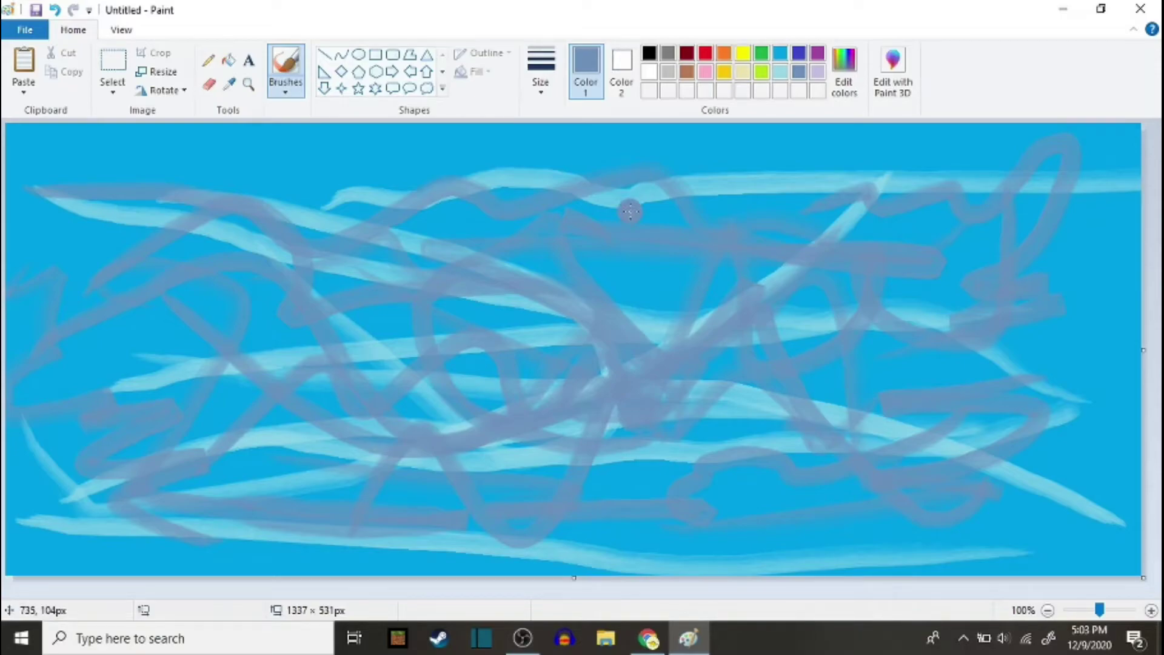
Scribble indigo lines across the canvas with the calligraphy brush.
click(798, 55)
click(287, 91)
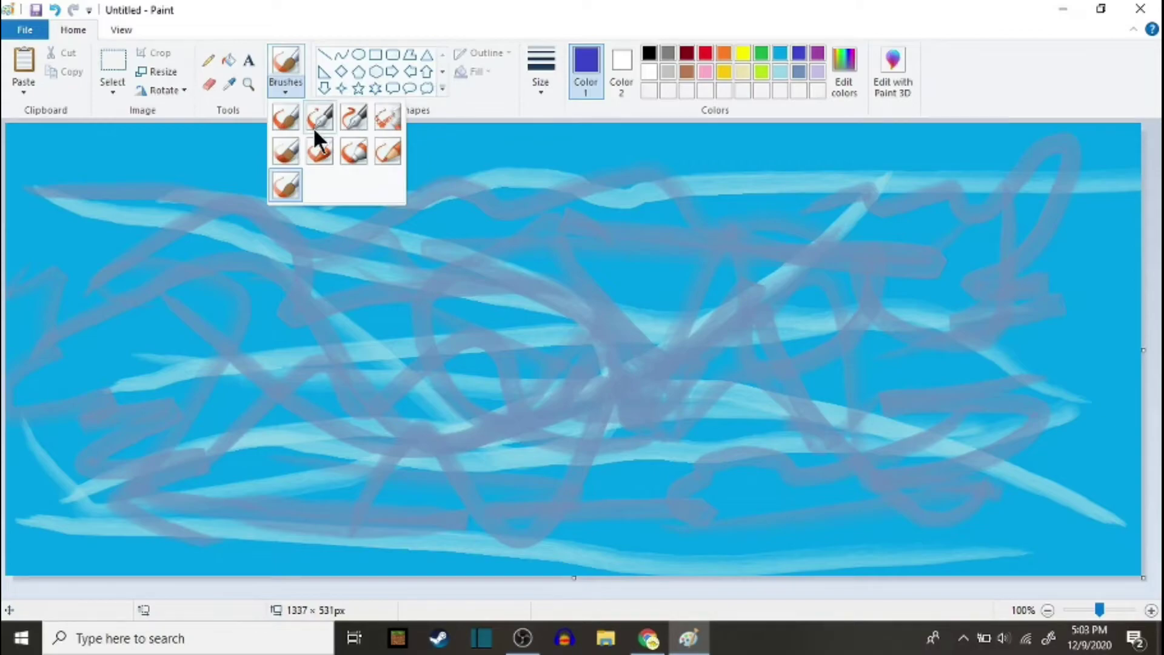
click(318, 115)
mouse_move(147, 287)
mouse_down()
mouse_move(940, 202)
mouse_move(75, 390)
mouse_move(346, 351)
mouse_move(609, 205)
mouse_move(1009, 374)
mouse_move(601, 402)
mouse_move(177, 253)
mouse_move(251, 472)
mouse_move(546, 509)
mouse_move(1041, 536)
mouse_move(895, 455)
mouse_move(419, 362)
mouse_move(123, 182)
mouse_move(615, 175)
mouse_move(1160, 400)
mouse_move(334, 491)
mouse_move(1155, 393)
mouse_move(252, 238)
mouse_move(1159, 500)
mouse_move(74, 528)
mouse_move(700, 415)
mouse_move(1158, 486)
mouse_move(79, 409)
mouse_move(837, 544)
mouse_move(1159, 573)
mouse_move(2, 449)
mouse_move(566, 385)
mouse_move(204, 391)
mouse_move(998, 377)
mouse_move(1097, 284)
mouse_move(1159, 183)
mouse_move(1030, 221)
mouse_move(17, 213)
mouse_move(599, 115)
mouse_move(563, 203)
mouse_move(1161, 167)
mouse_up()
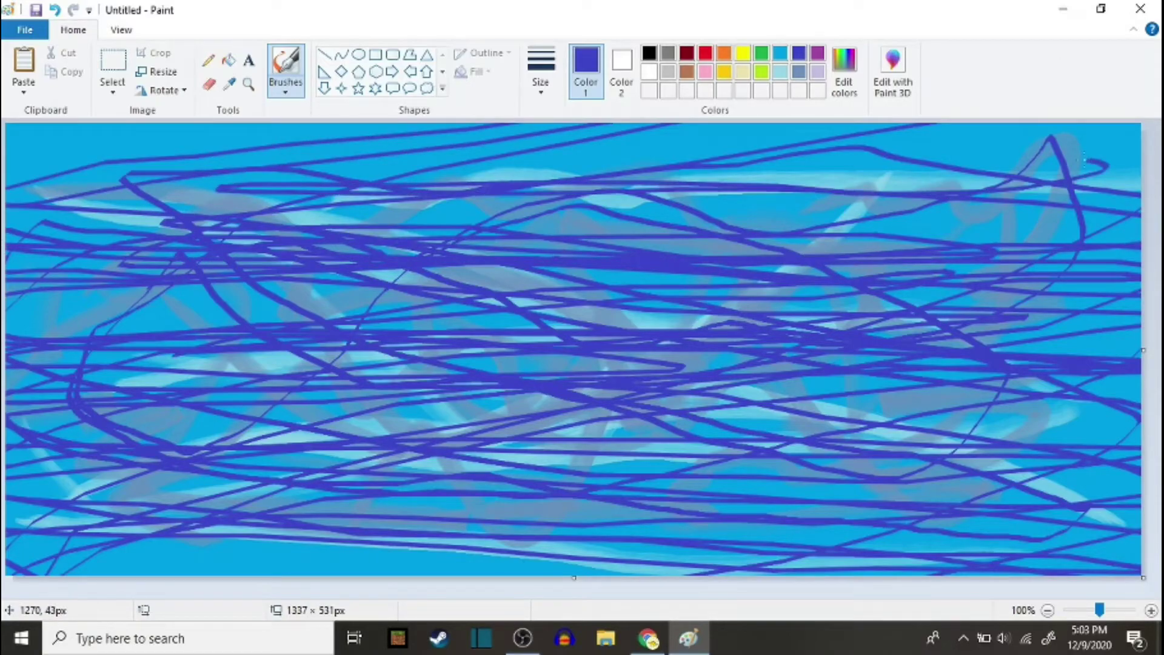
Choose light turquoise, the Airbrush, and a spray thickness.
click(784, 72)
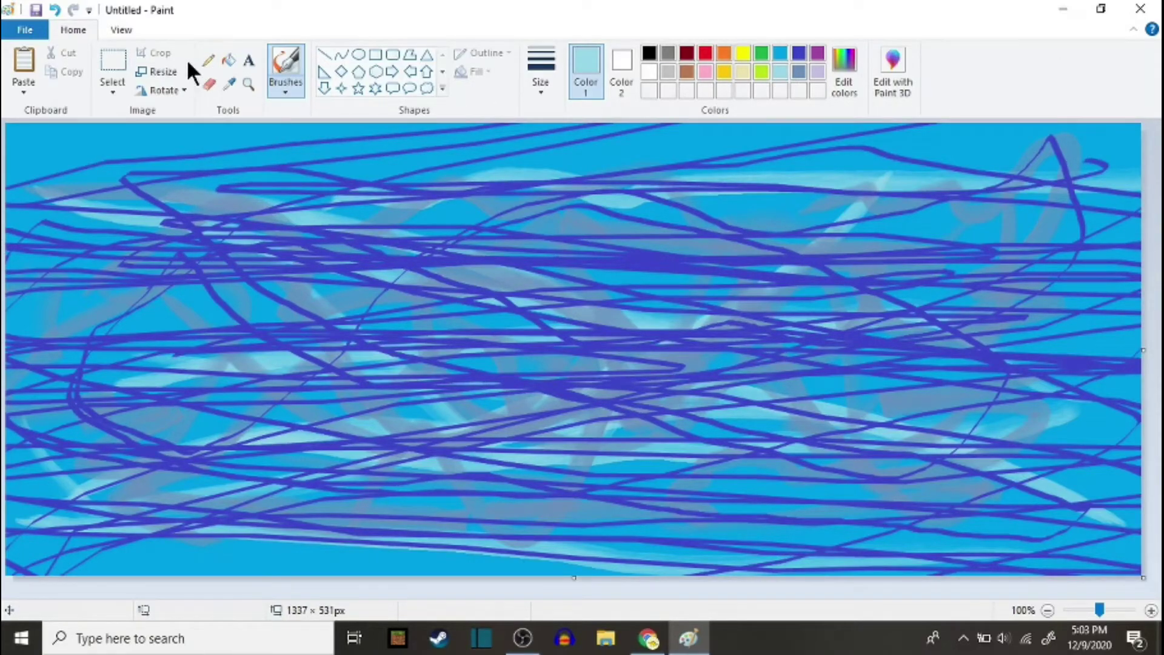
click(285, 82)
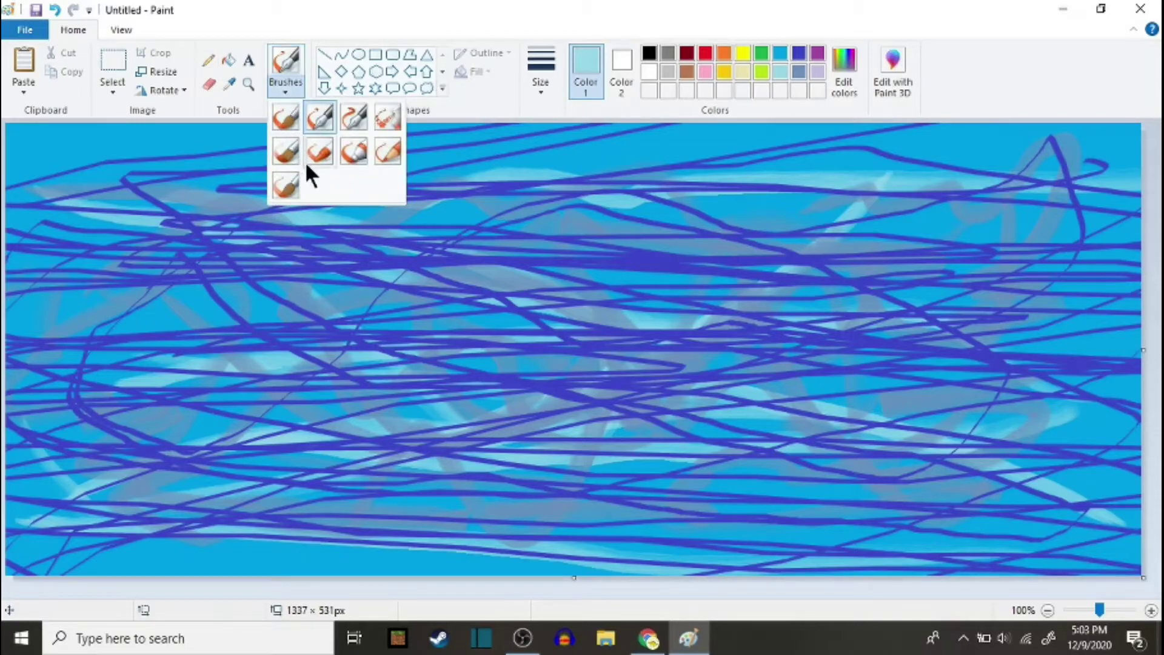
click(376, 121)
click(540, 68)
click(579, 222)
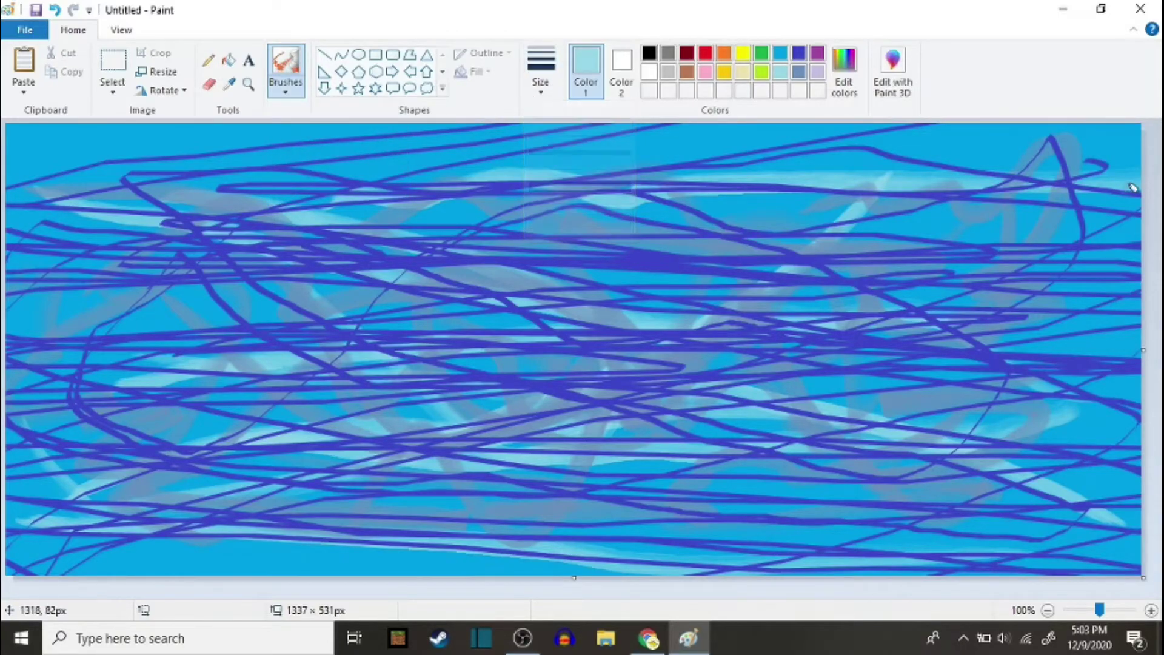
Spray pale speckles across the canvas in seven sweeps.
mouse_move(1132, 188)
mouse_down()
mouse_move(314, 340)
mouse_move(7, 420)
mouse_up()
mouse_move(764, 329)
mouse_down()
mouse_move(779, 272)
mouse_move(128, 412)
mouse_up()
mouse_move(855, 447)
mouse_down()
mouse_move(984, 530)
mouse_move(751, 440)
mouse_move(980, 325)
mouse_move(684, 496)
mouse_up()
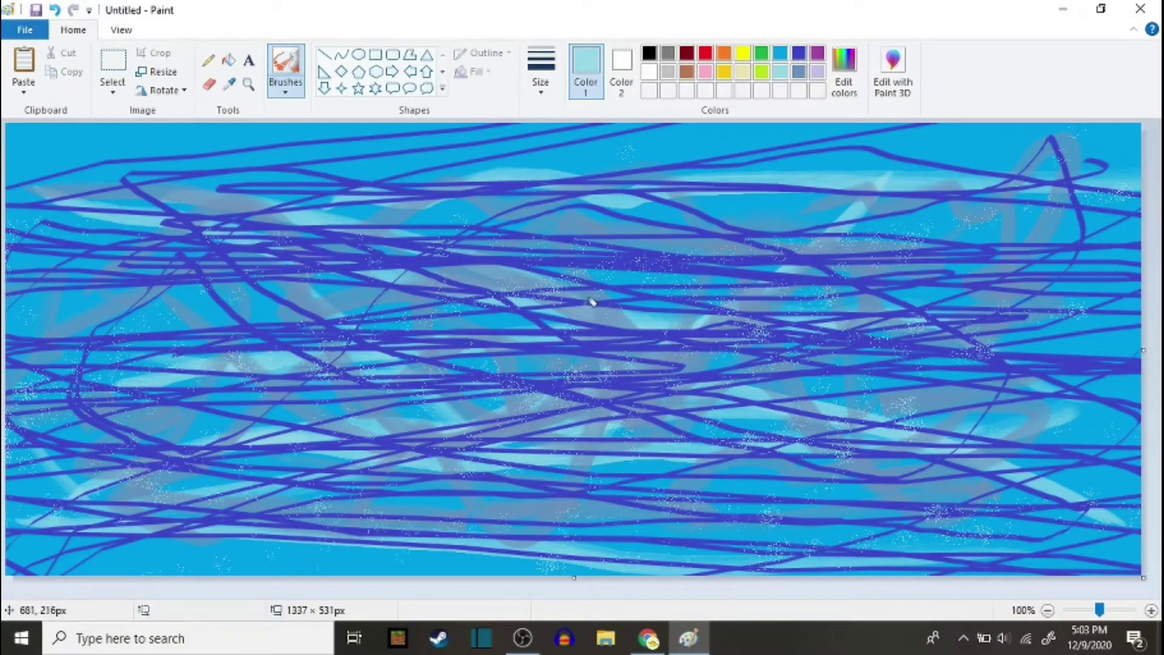
mouse_move(37, 269)
mouse_down()
mouse_move(133, 270)
mouse_move(203, 196)
mouse_move(296, 151)
mouse_move(371, 164)
mouse_move(230, 313)
mouse_move(172, 536)
mouse_move(291, 437)
mouse_move(441, 261)
mouse_up()
mouse_move(782, 173)
mouse_down()
mouse_move(849, 242)
mouse_move(736, 291)
mouse_up()
mouse_move(722, 545)
mouse_down()
mouse_move(826, 262)
mouse_move(935, 195)
mouse_move(1041, 496)
mouse_up()
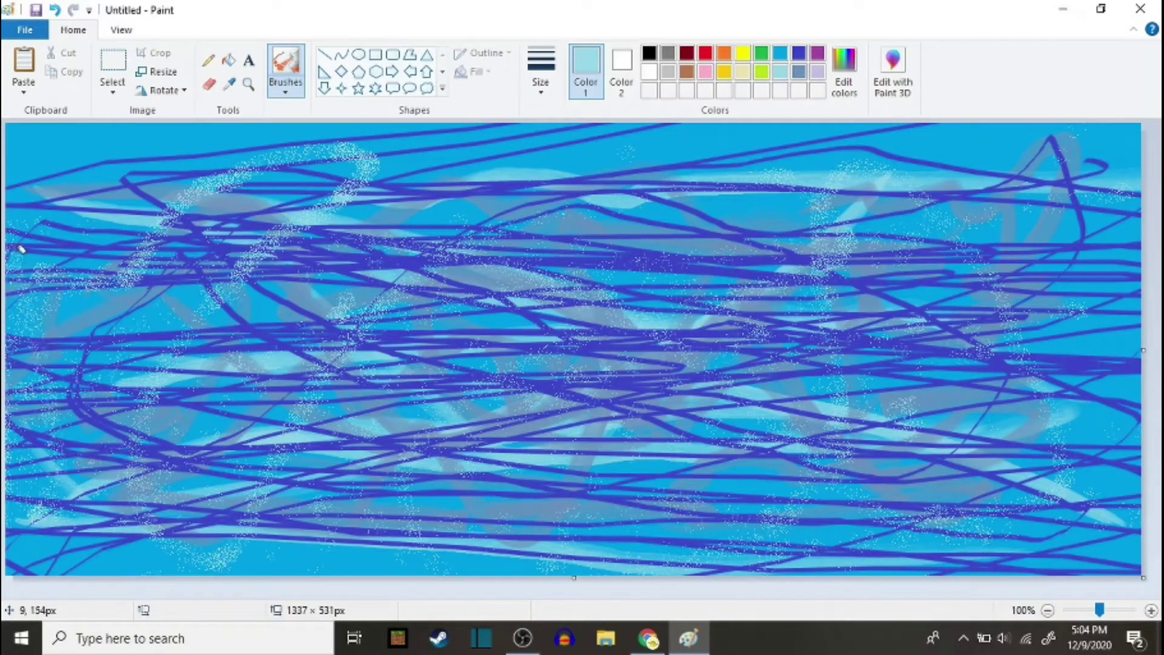
mouse_move(20, 235)
mouse_down()
mouse_move(57, 187)
mouse_move(138, 276)
mouse_up()
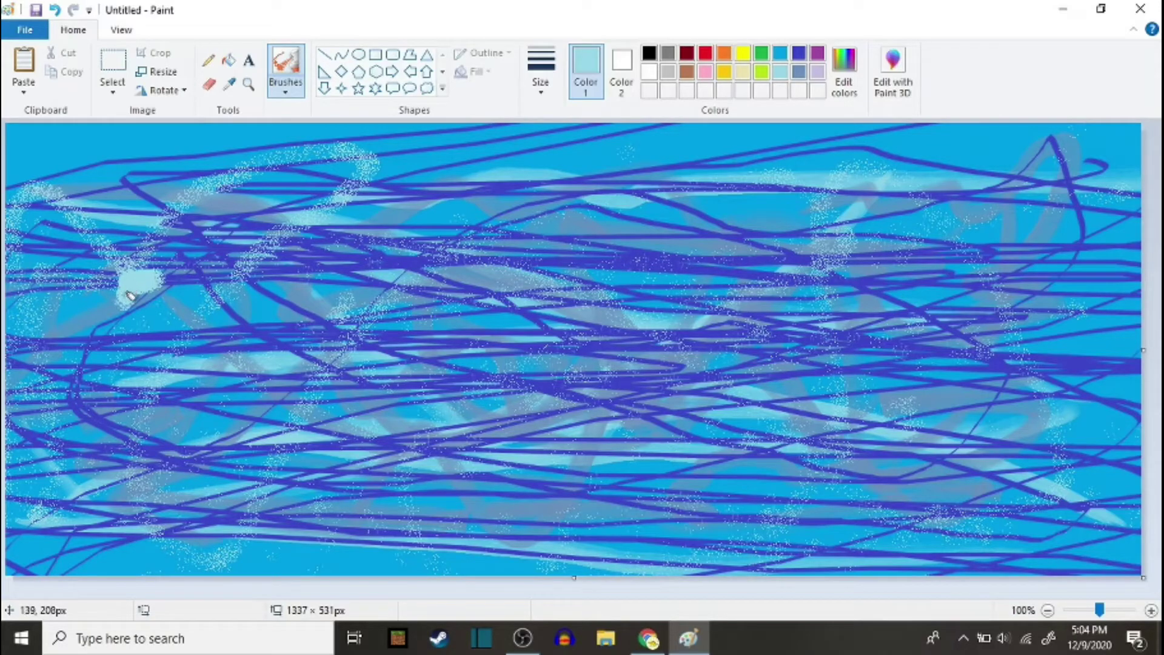
Build a small light-blue sprayed blob near the left and dab speckles.
drag(130, 297, 131, 324)
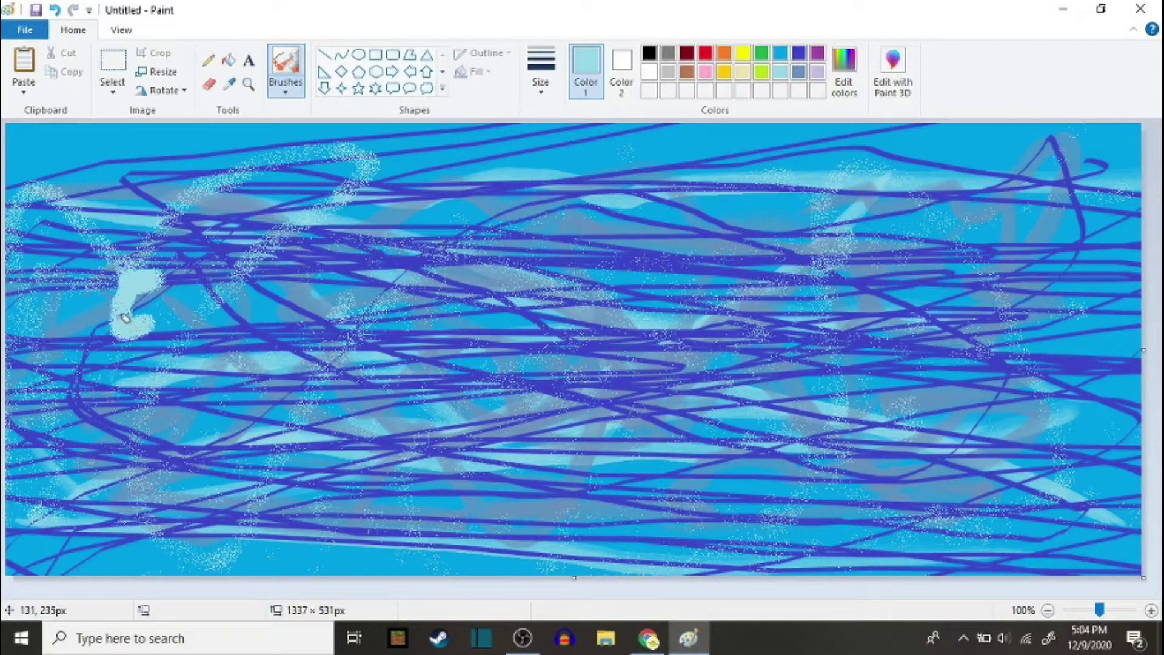
mouse_move(126, 292)
mouse_down()
mouse_move(123, 274)
mouse_move(115, 288)
mouse_move(74, 293)
mouse_move(82, 257)
mouse_up()
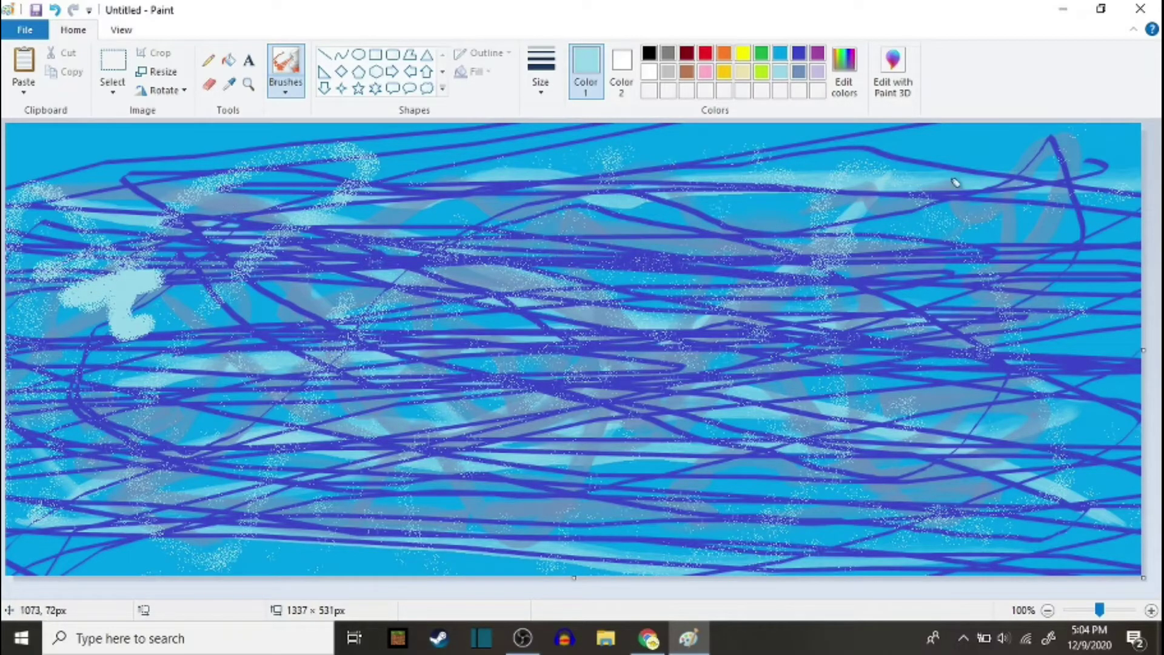
click(462, 176)
Dab two more light-blue speckles, glance at Discord, and return to Paint.
click(392, 217)
click(259, 327)
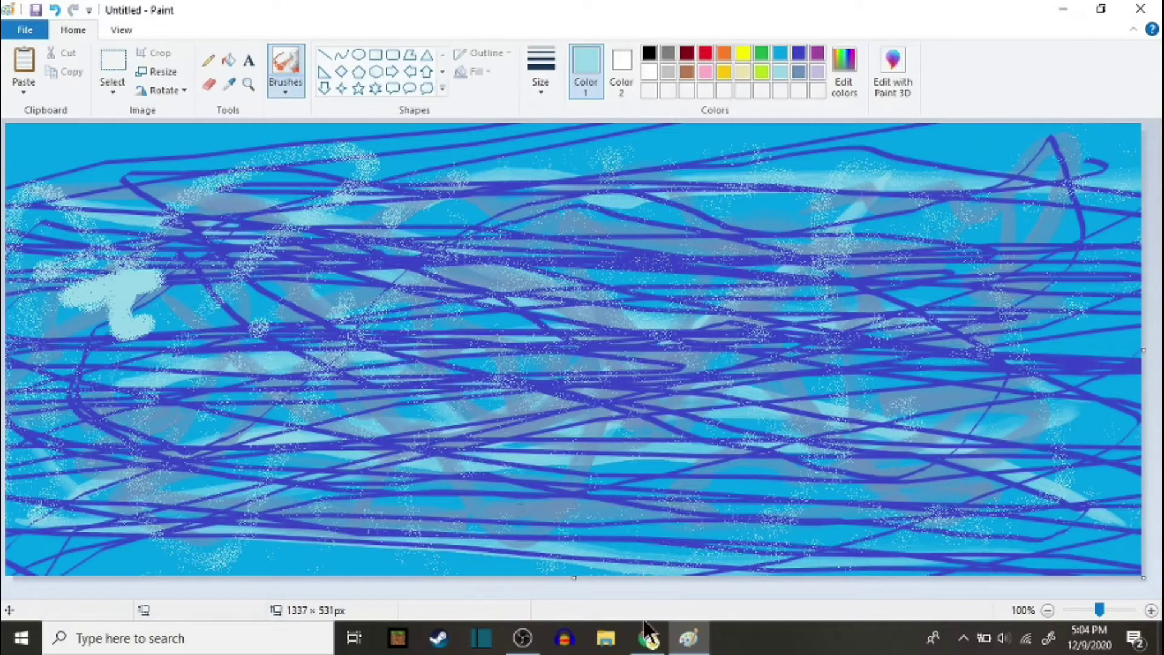
click(648, 638)
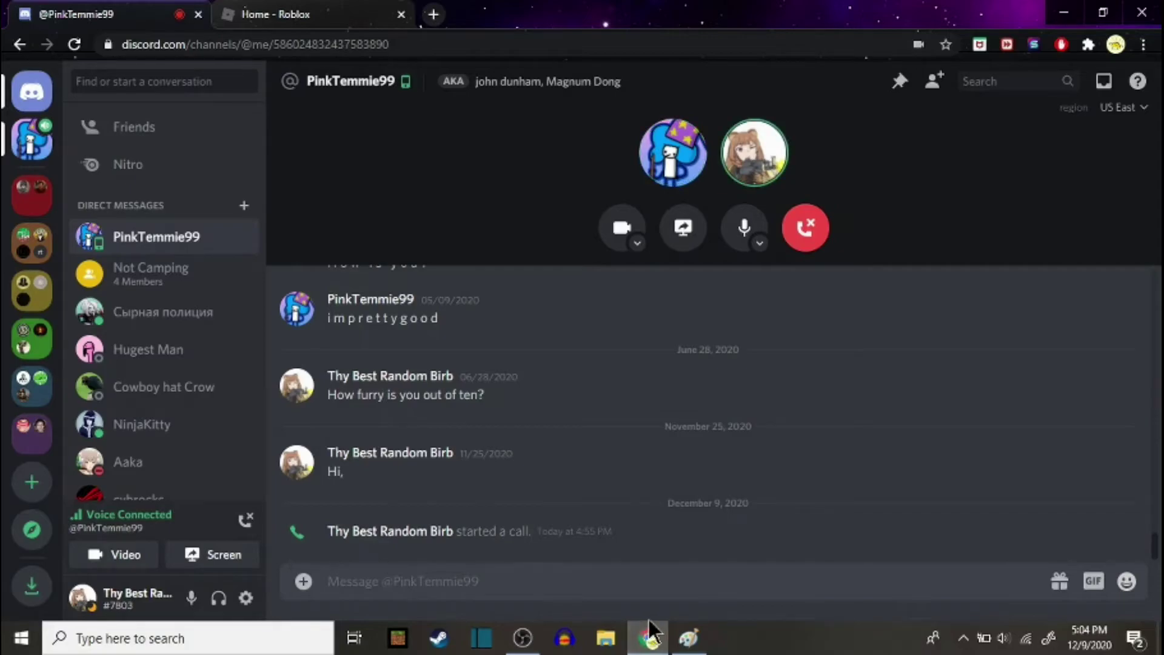
click(688, 638)
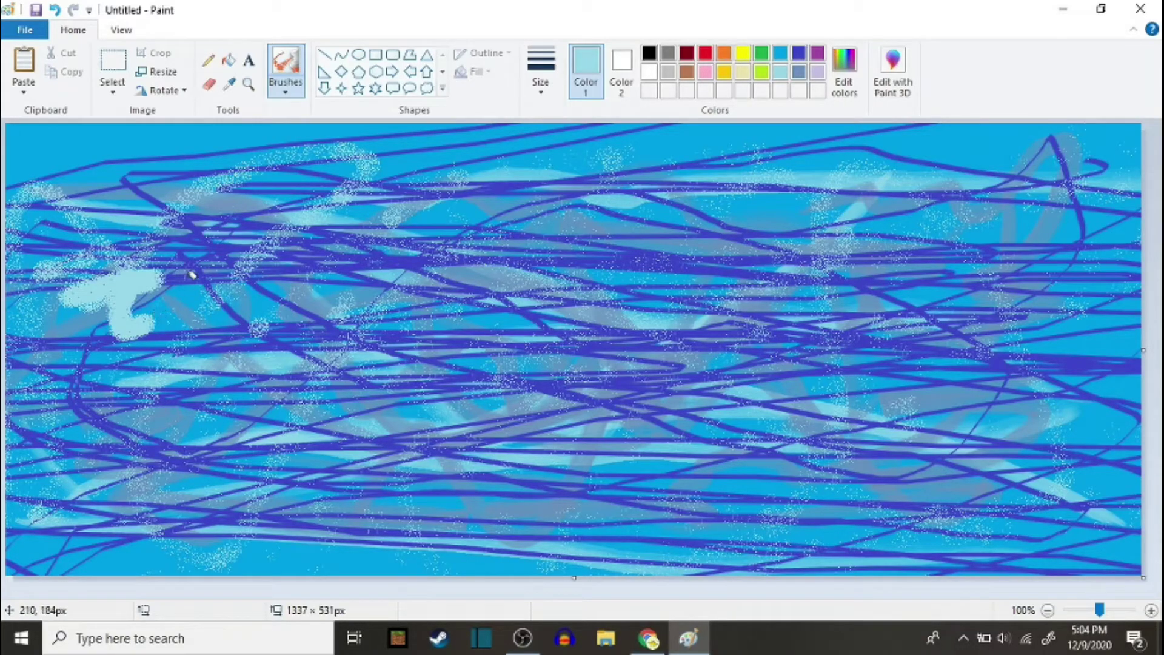
Spray two small light-blue marks on the left, then switch to Discord.
mouse_move(191, 276)
mouse_down()
mouse_move(171, 333)
mouse_move(184, 280)
mouse_move(239, 339)
mouse_move(182, 318)
mouse_move(220, 312)
mouse_up()
mouse_move(271, 259)
mouse_down()
mouse_move(274, 348)
mouse_move(264, 306)
mouse_move(309, 287)
mouse_move(274, 288)
mouse_move(273, 264)
mouse_up()
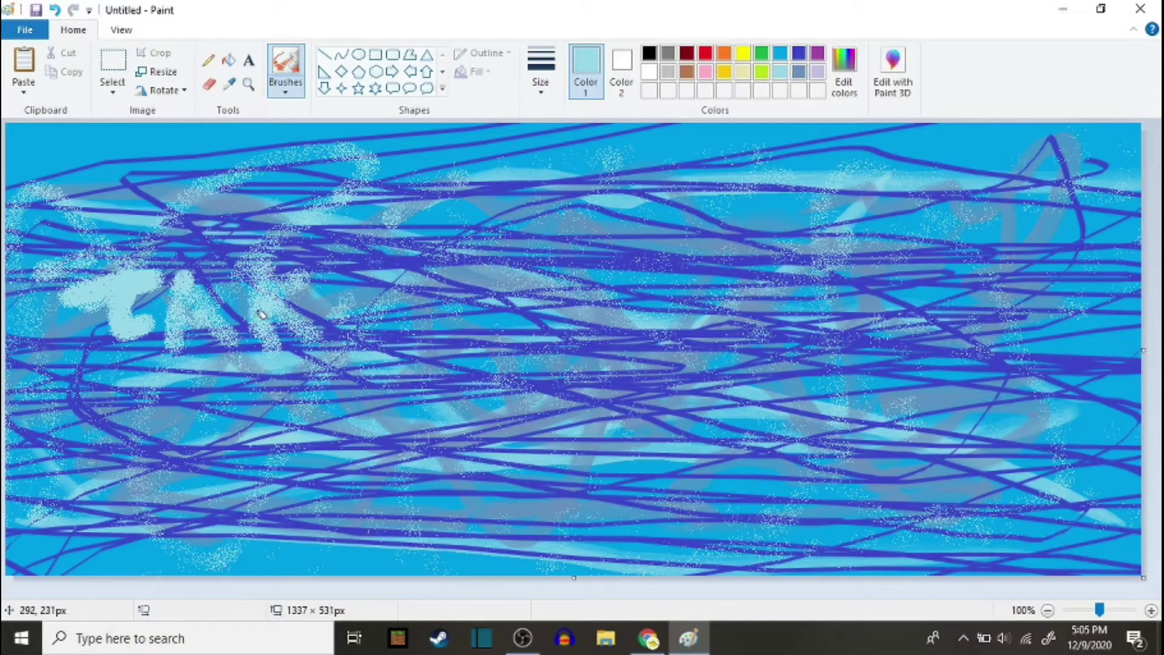
click(650, 639)
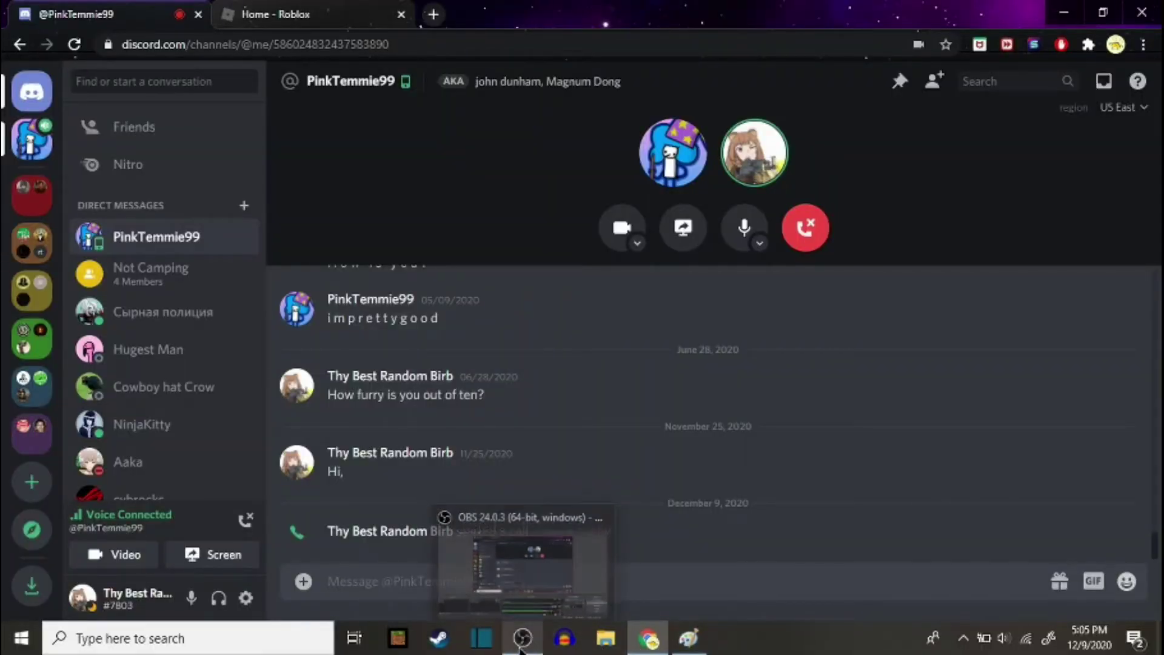
mouse_move(522, 638)
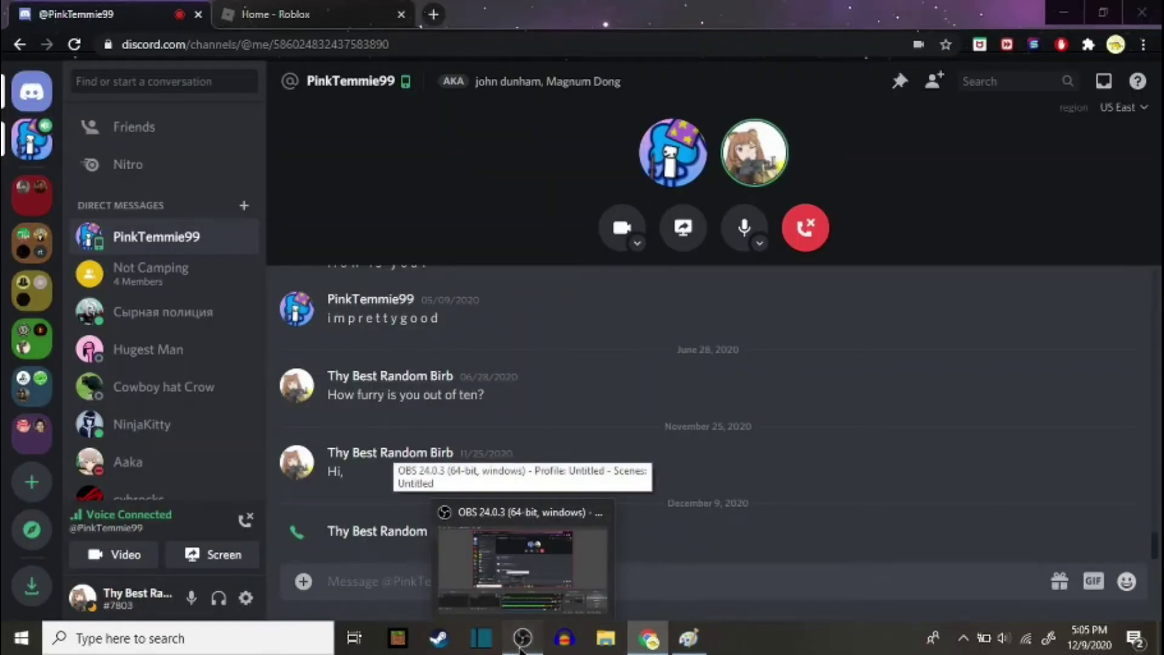
Toggle between OBS and the Discord call, ending on the Paint water scene.
click(522, 554)
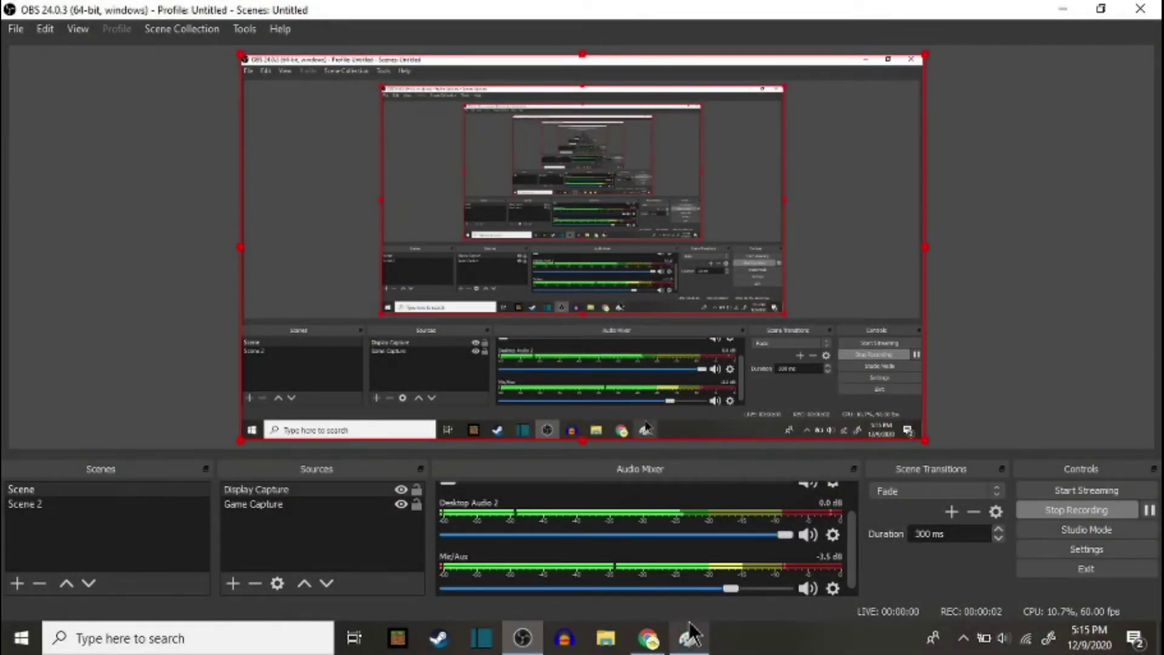
click(652, 637)
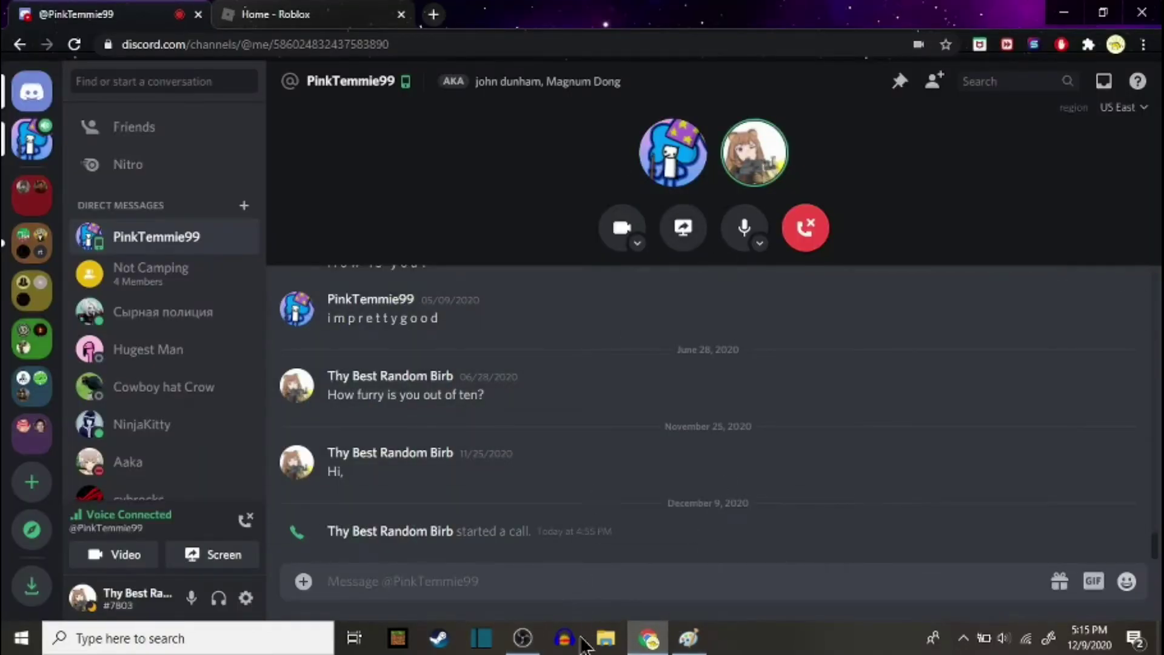
click(527, 640)
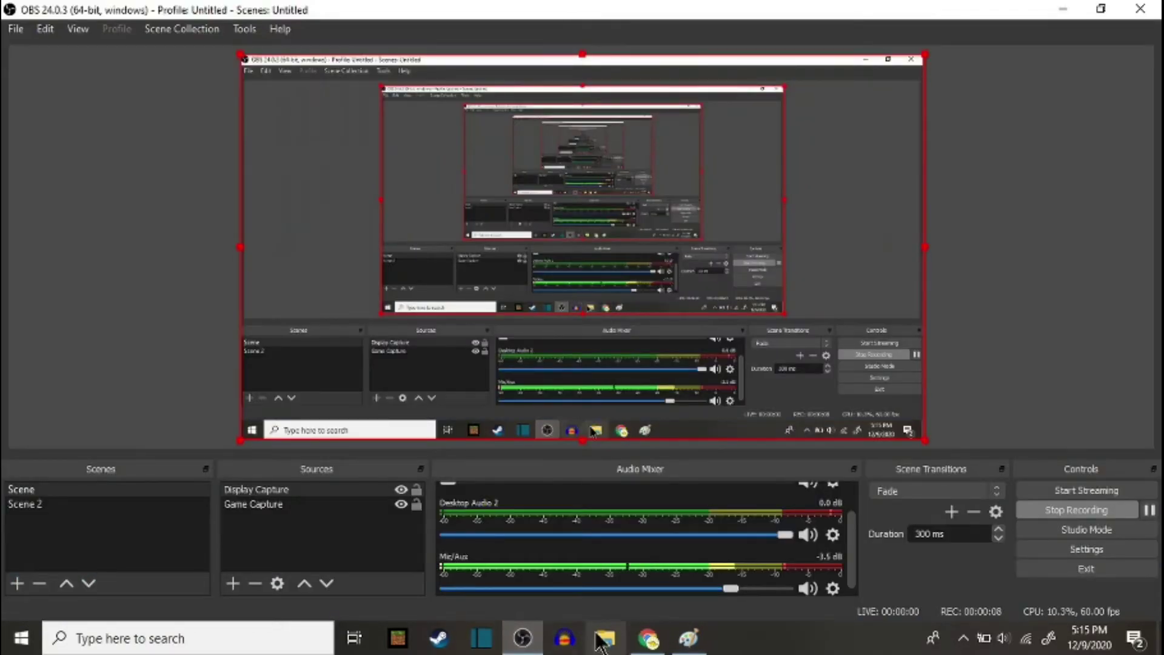
click(634, 637)
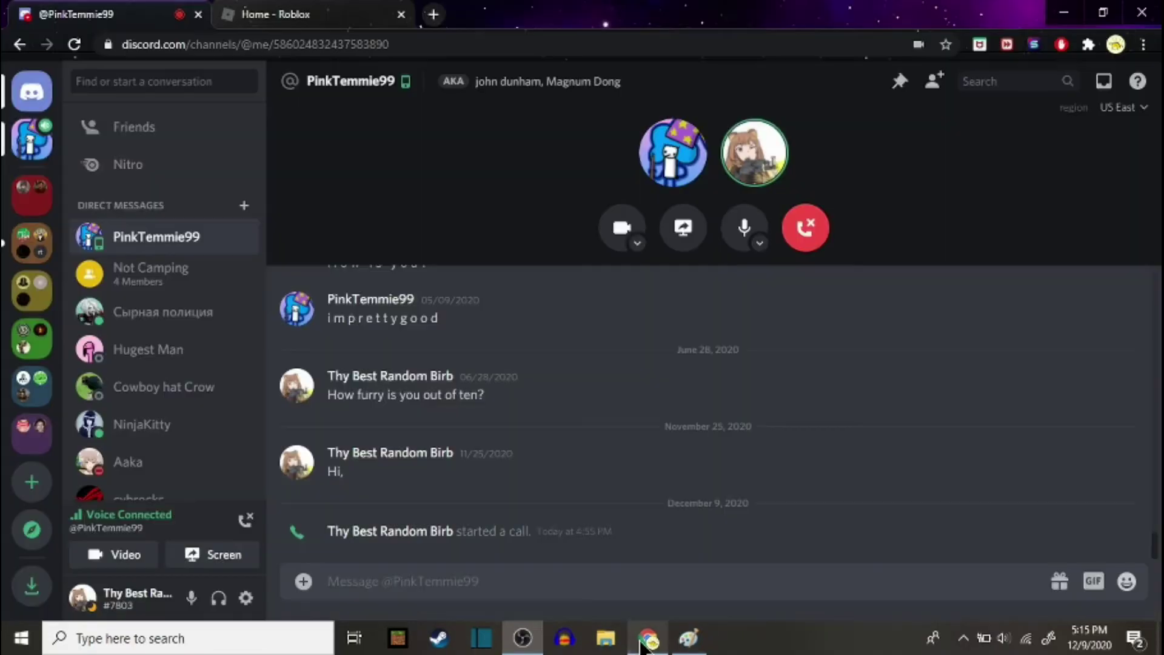
click(688, 639)
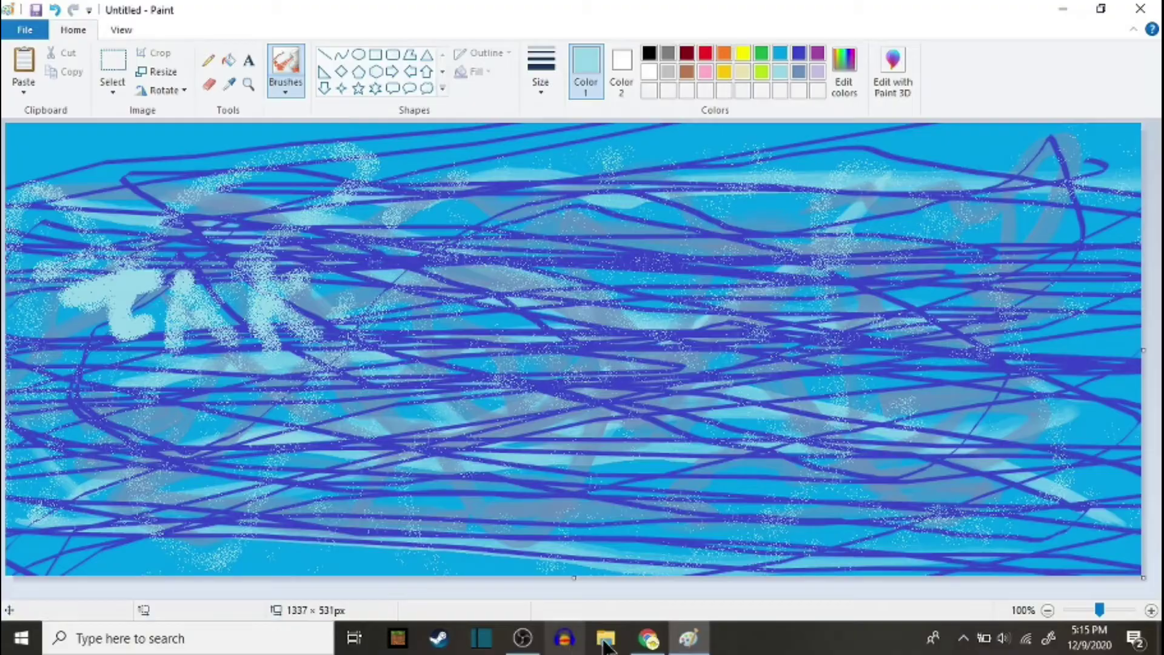
click(645, 638)
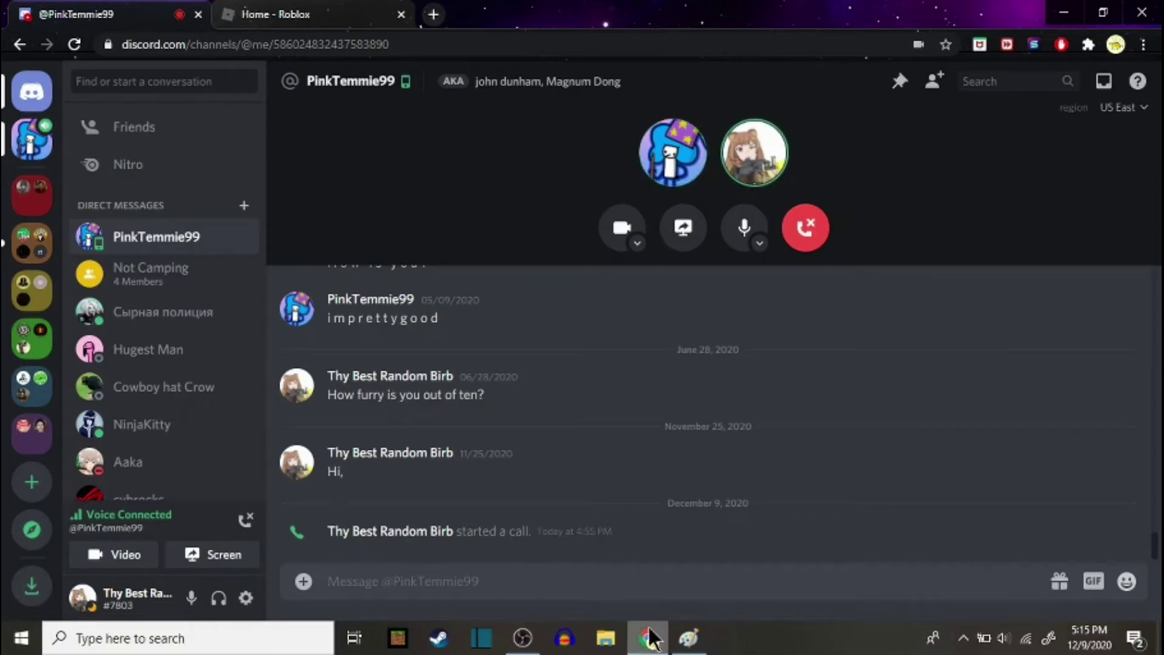
click(693, 639)
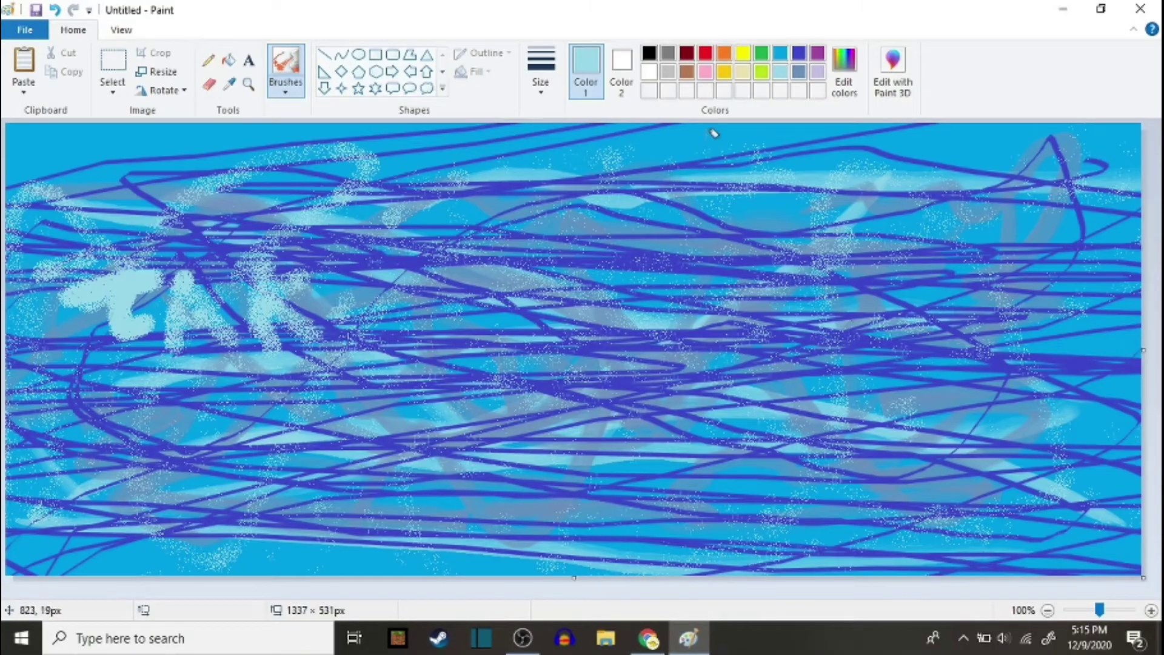
Sweep broad steel-blue strokes across the water scene with a broad opaque brush.
click(800, 73)
click(283, 83)
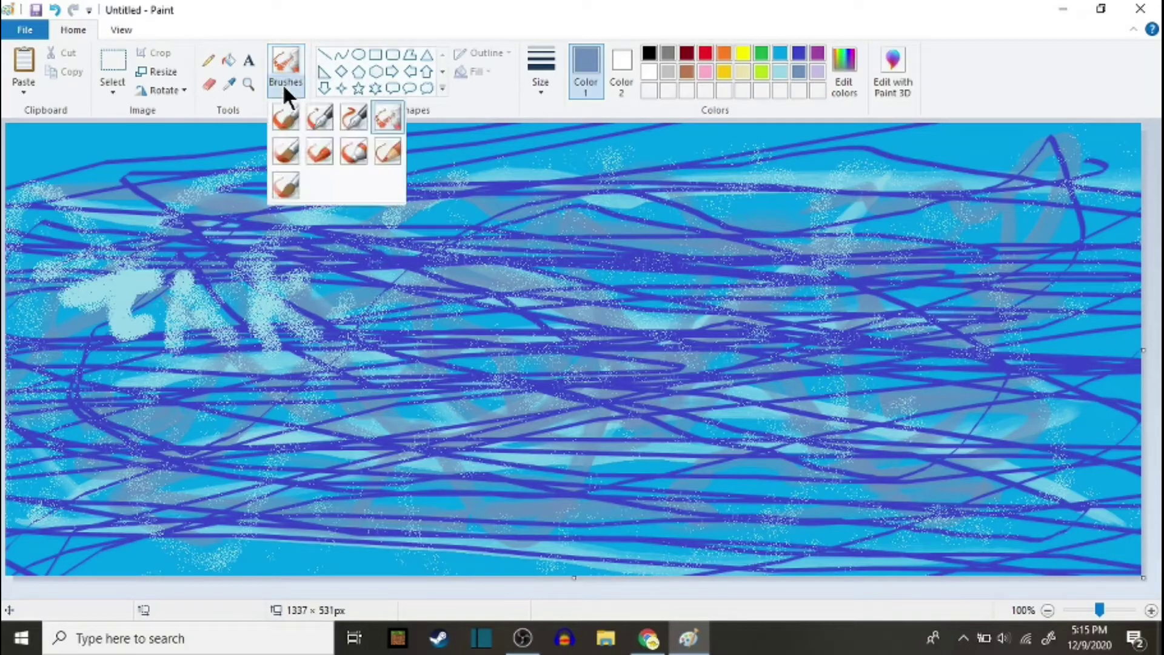
click(354, 150)
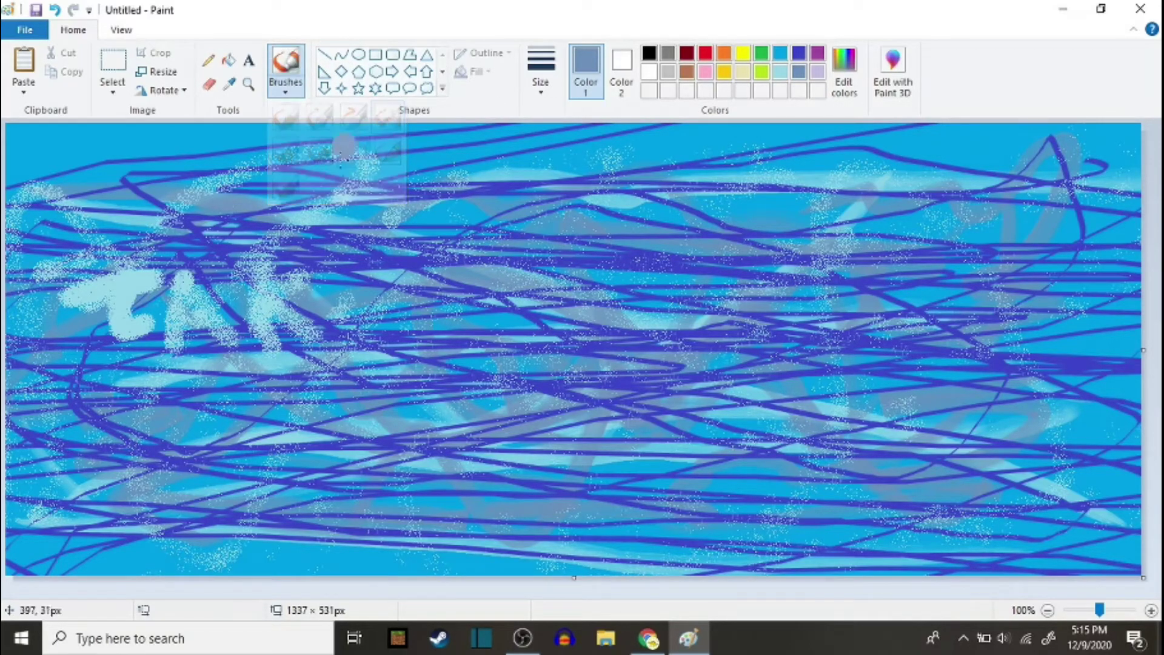
mouse_move(314, 266)
mouse_down()
mouse_move(192, 324)
mouse_move(548, 300)
mouse_move(406, 345)
mouse_move(347, 474)
mouse_move(717, 332)
mouse_move(801, 197)
mouse_move(1, 389)
mouse_move(1163, 288)
mouse_move(430, 426)
mouse_move(193, 206)
mouse_move(88, 140)
mouse_up()
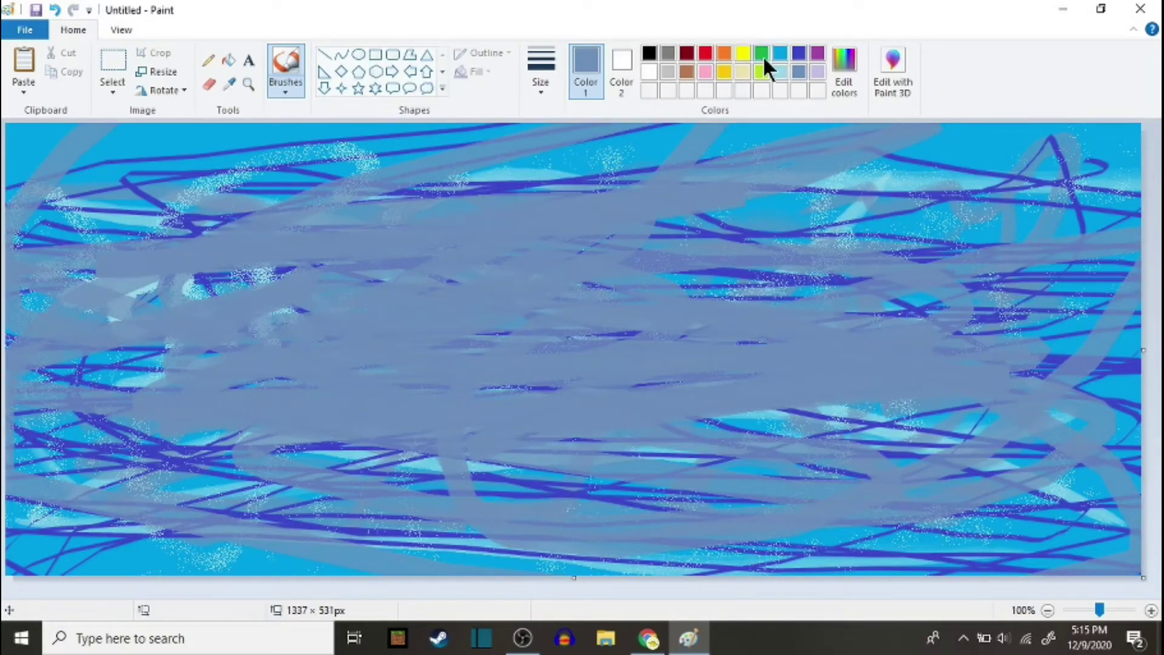
Add long light-grey strokes, then switch to turquoise and the calligraphy pen brush.
click(668, 74)
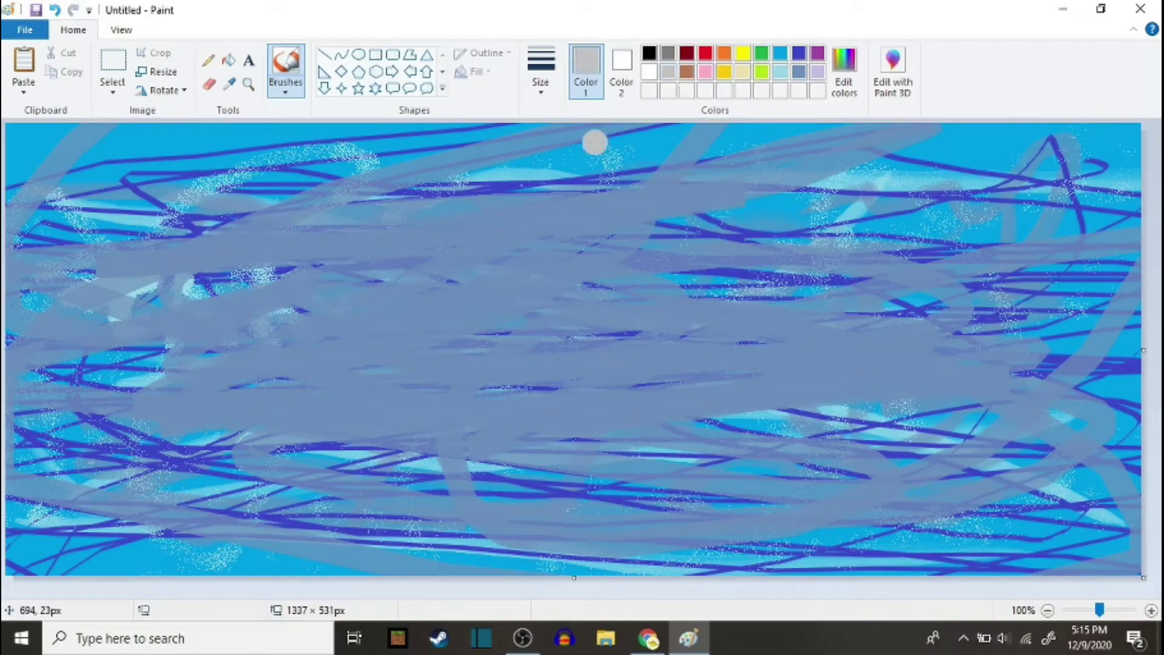
mouse_move(259, 269)
mouse_down()
mouse_move(873, 408)
mouse_move(1010, 314)
mouse_move(1064, 396)
mouse_move(381, 498)
mouse_move(1001, 501)
mouse_up()
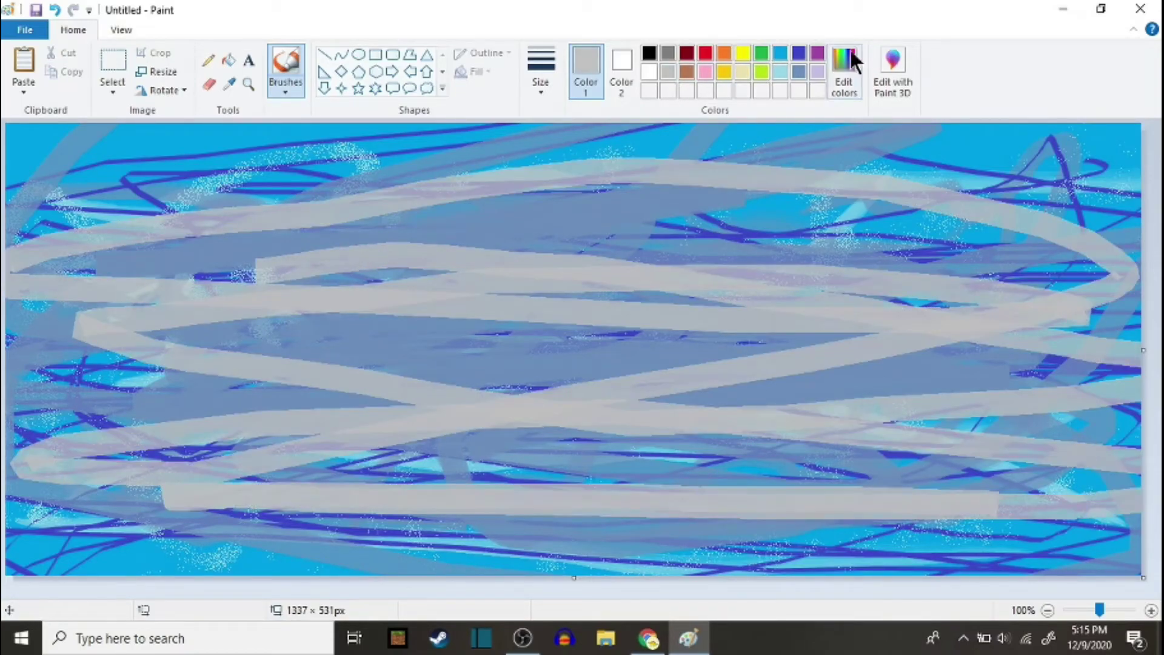
click(778, 53)
click(283, 81)
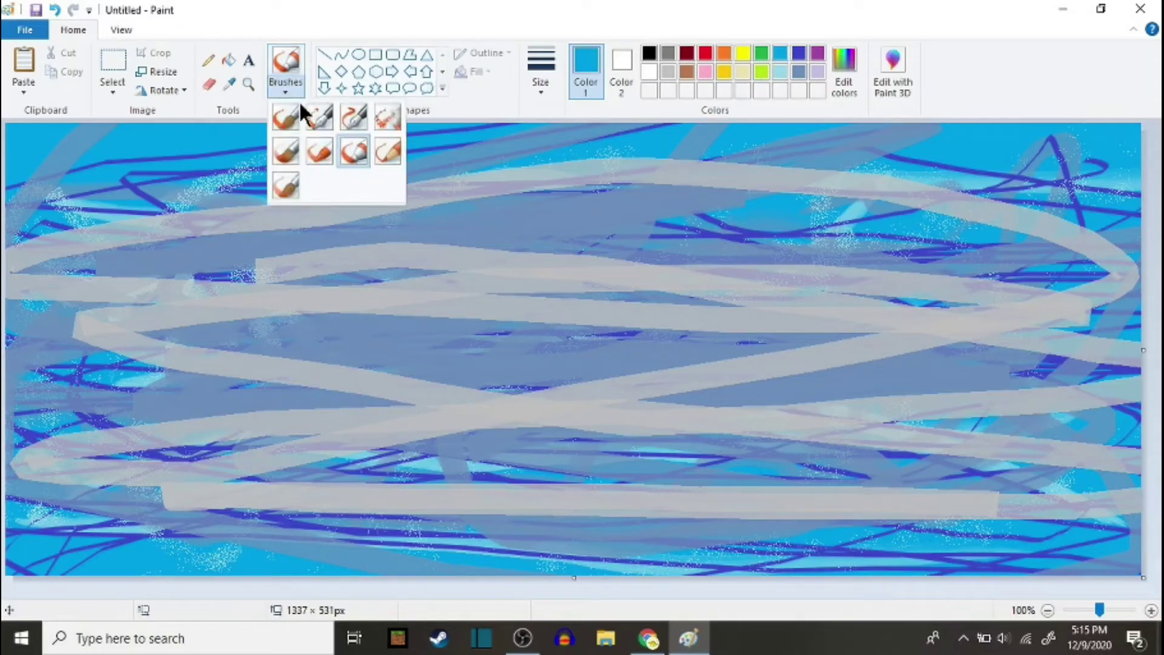
click(354, 119)
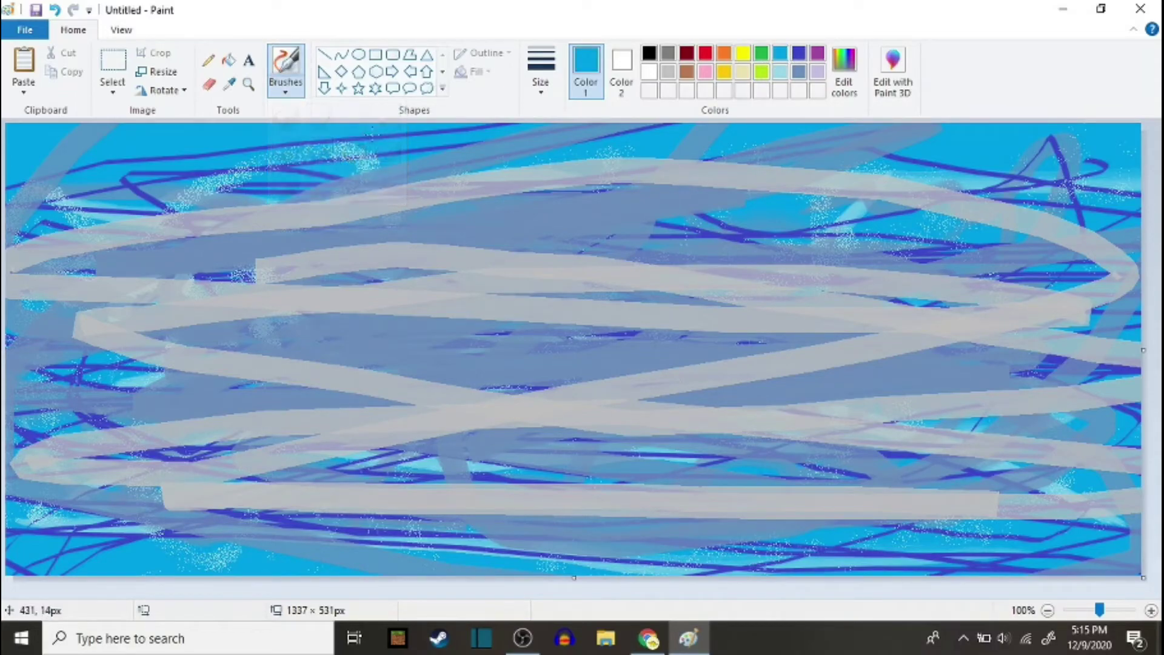
Scribble turquoise oil-brush strokes back and forth across the grey canvas.
click(290, 87)
click(282, 184)
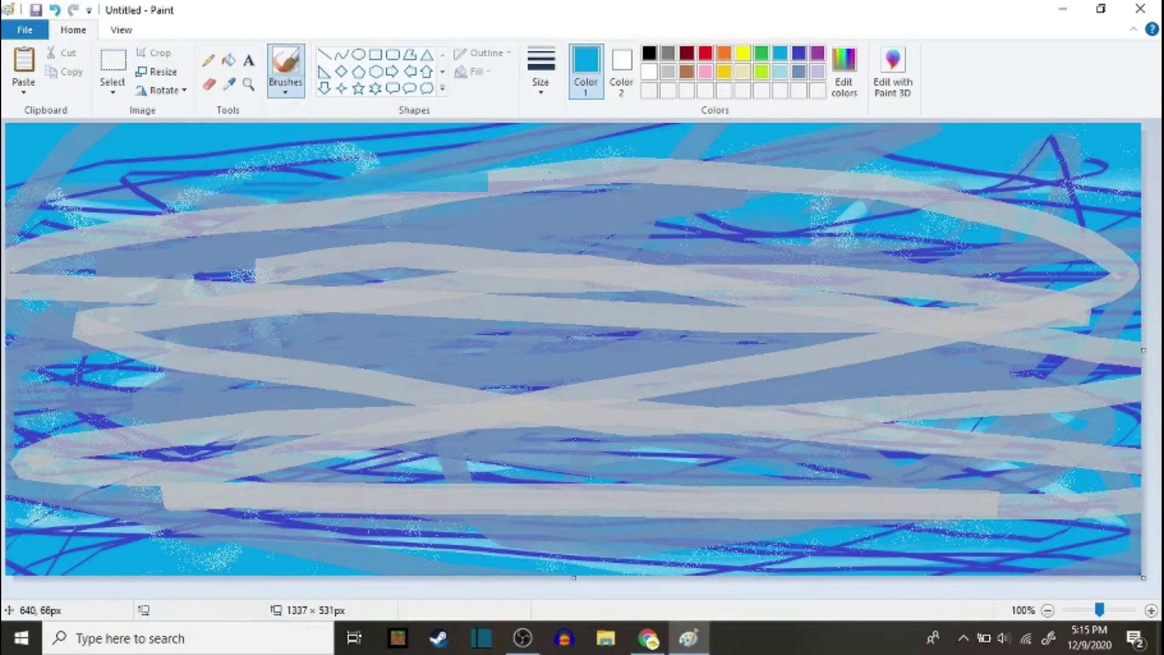
mouse_move(127, 382)
mouse_down()
mouse_move(1124, 465)
mouse_move(204, 210)
mouse_move(42, 375)
mouse_move(1037, 212)
mouse_move(352, 486)
mouse_move(1079, 428)
mouse_move(91, 442)
mouse_move(363, 196)
mouse_move(311, 442)
mouse_move(406, 395)
mouse_move(1114, 319)
mouse_up()
mouse_move(1040, 307)
mouse_down()
mouse_move(36, 272)
mouse_move(1135, 390)
mouse_move(395, 494)
mouse_move(596, 558)
mouse_move(182, 243)
mouse_move(509, 292)
mouse_move(732, 165)
mouse_up()
Close the Roblox tab in Chrome.
click(648, 637)
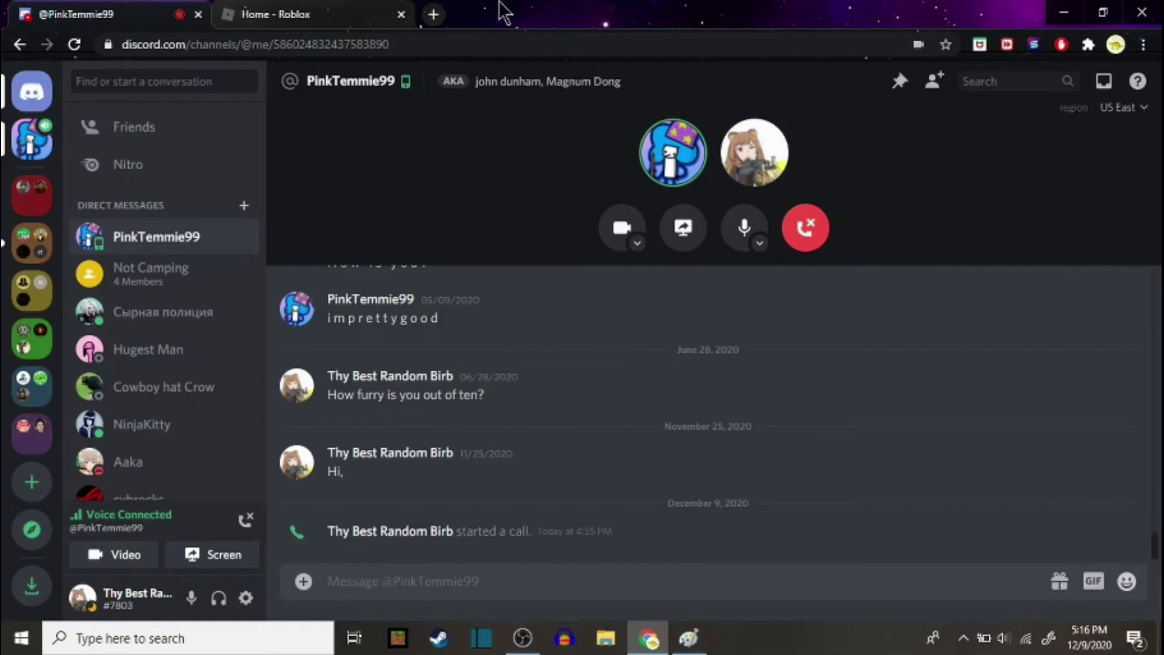
click(401, 15)
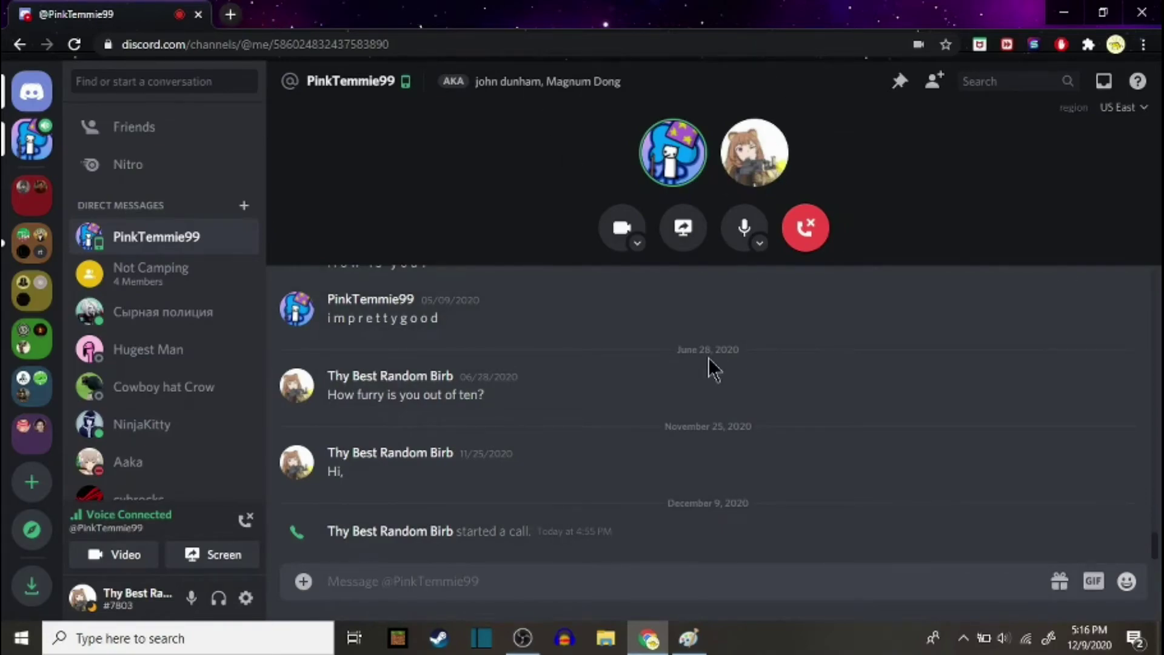
Back in Paint, set up a black calligraphy brush with a chosen line thickness.
click(688, 637)
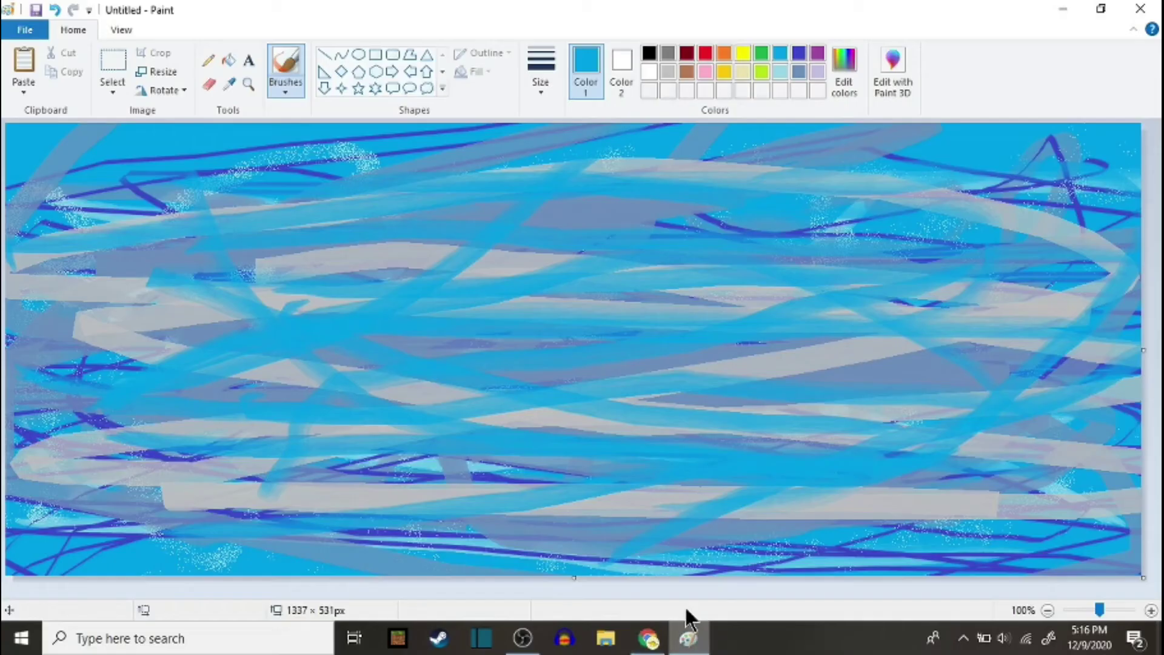
click(295, 84)
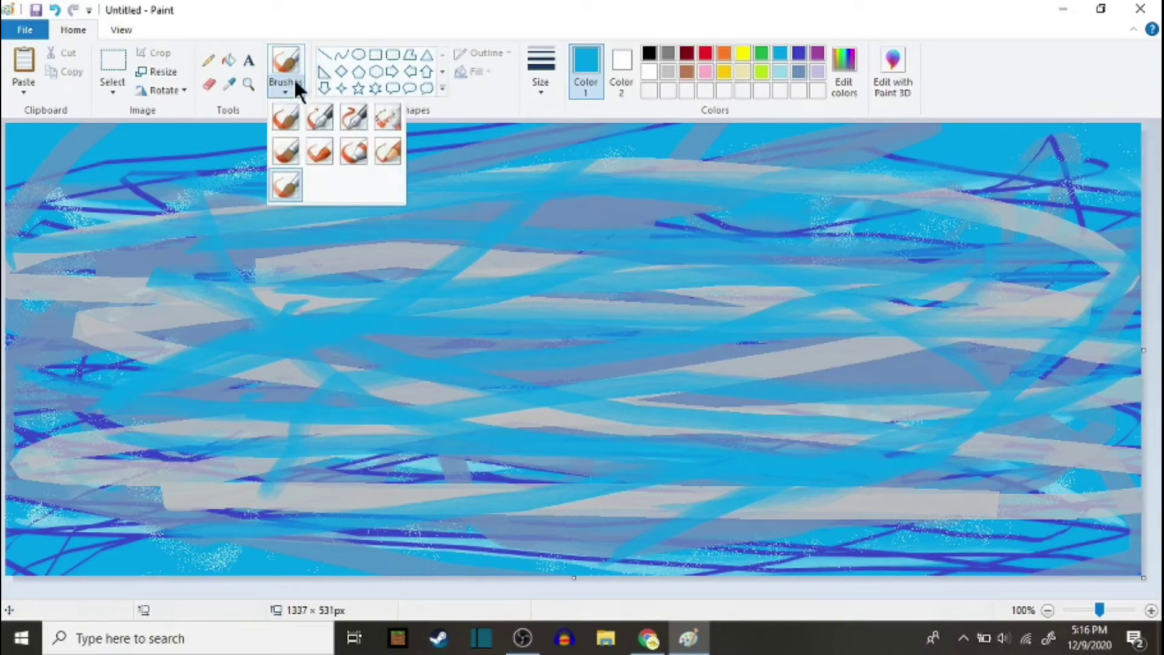
click(319, 122)
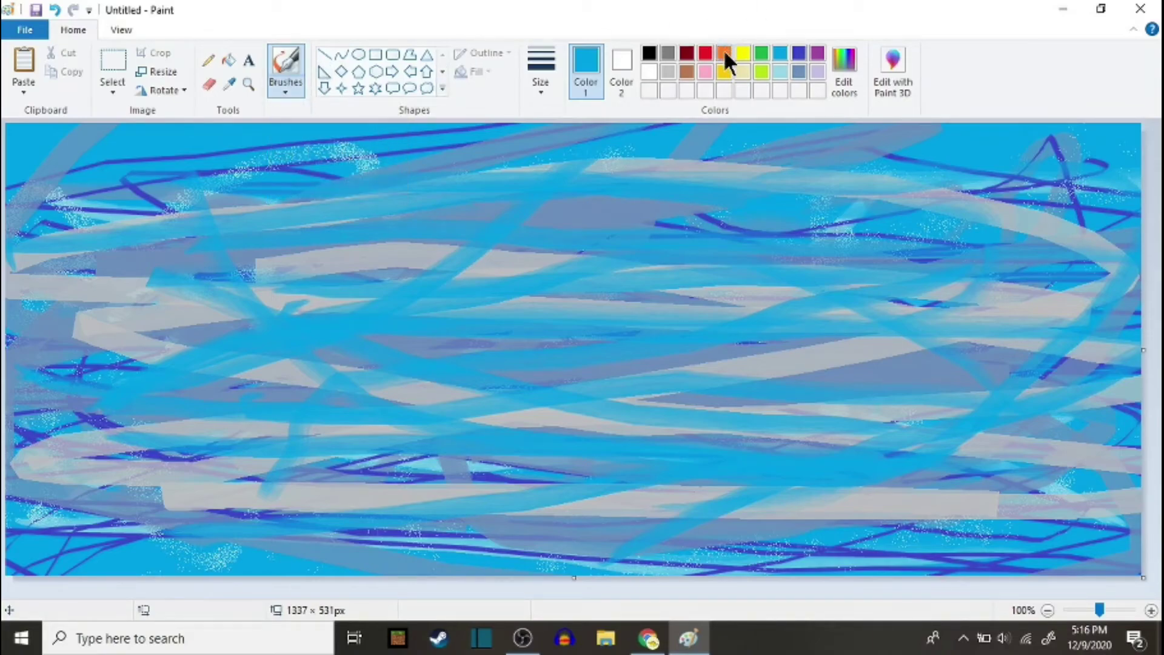
click(651, 55)
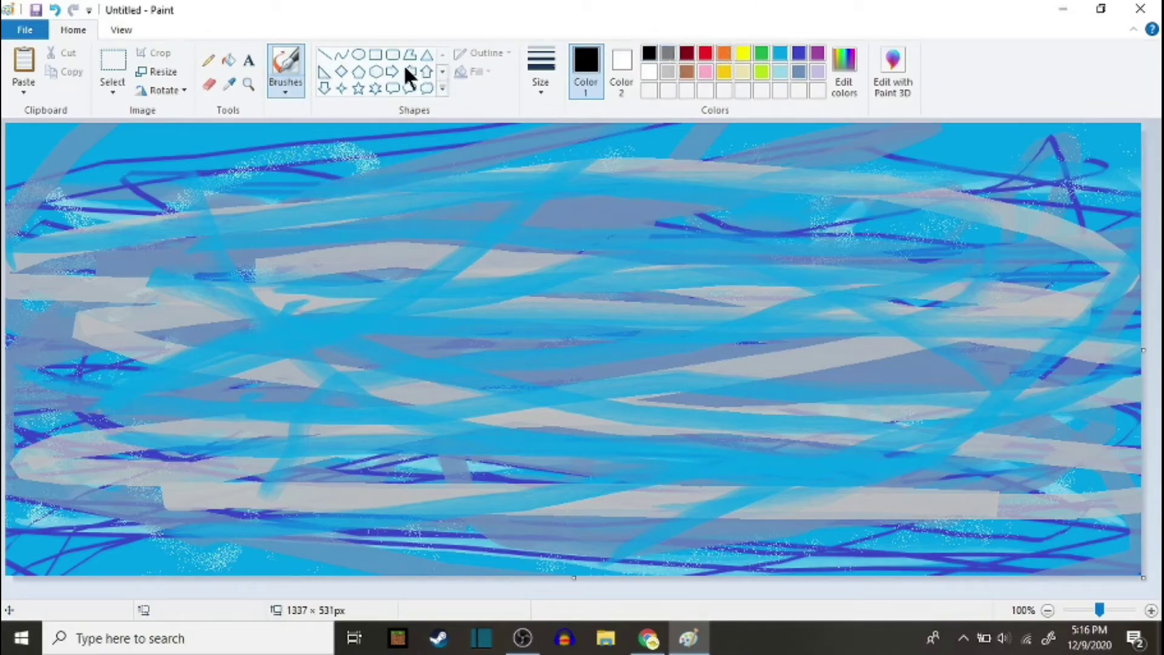
click(540, 71)
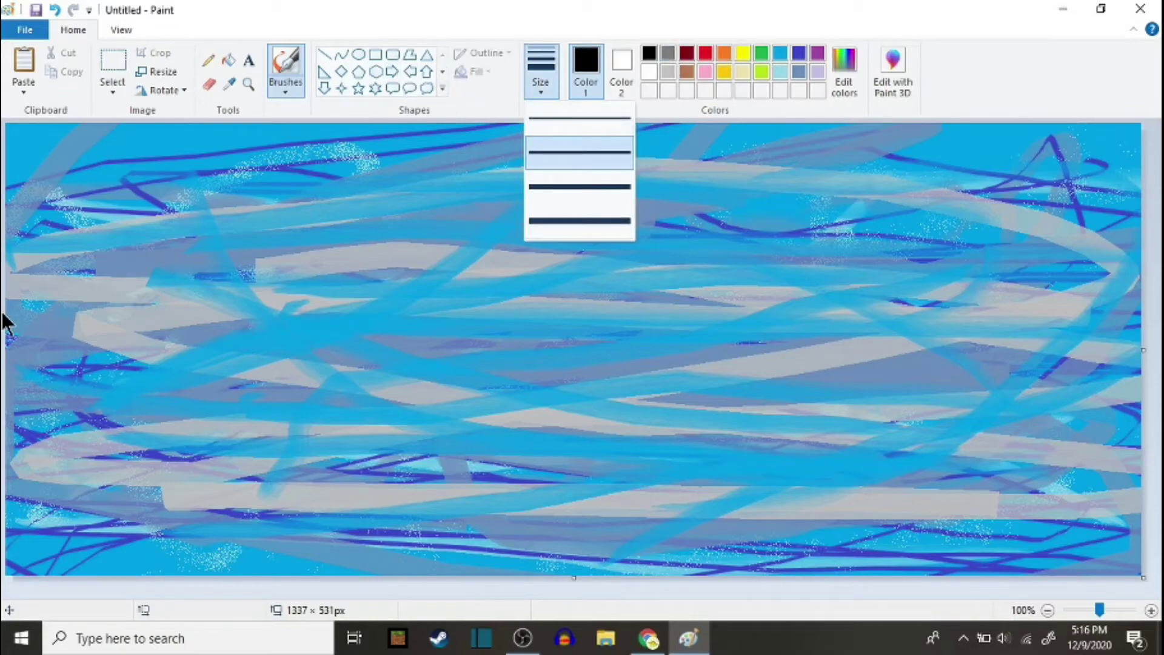
click(26, 511)
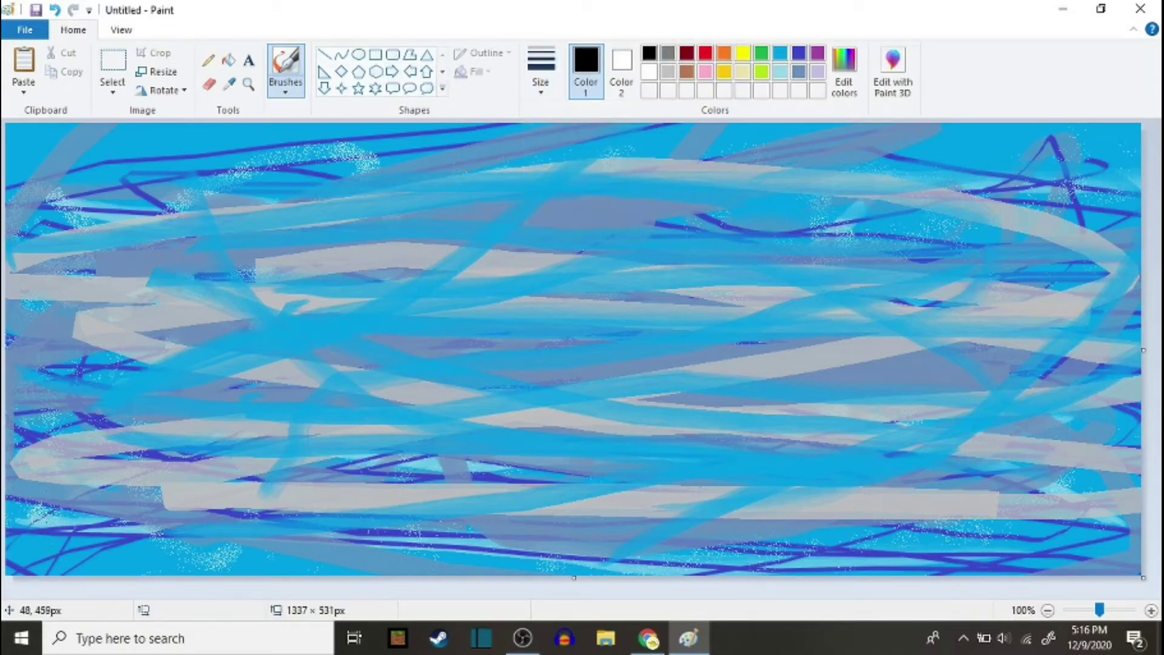
Draw black initials at bottom left: a vertical stroke, a triangular letter, a wavy stroke.
drag(45, 506, 42, 546)
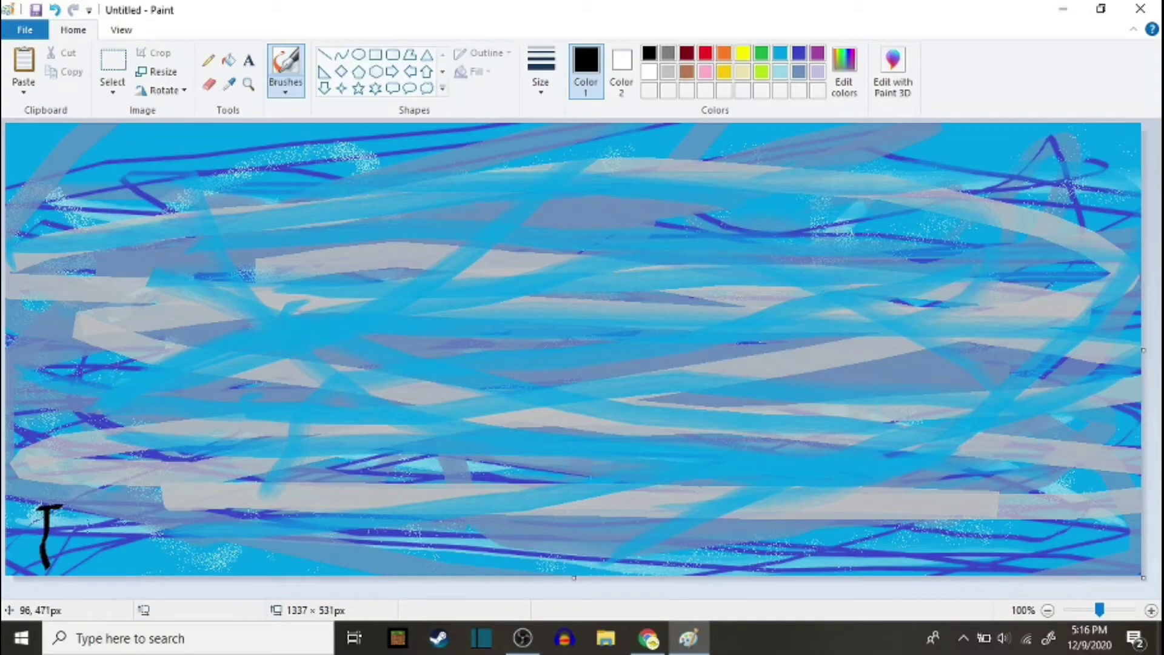
drag(76, 512, 111, 542)
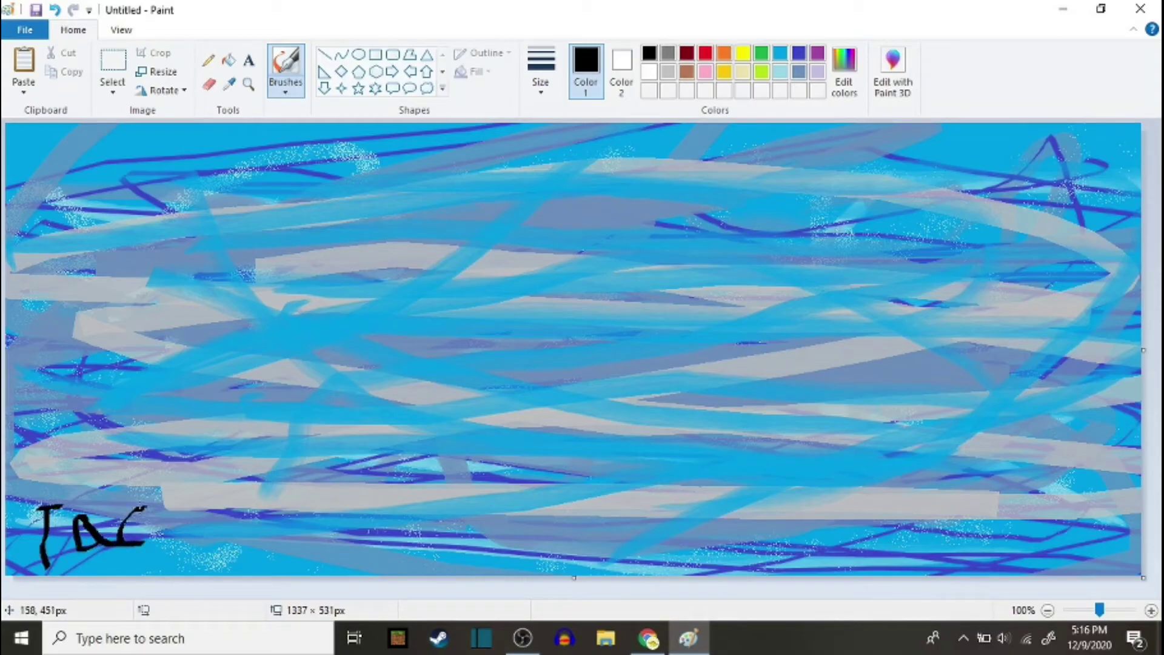
drag(161, 520, 211, 516)
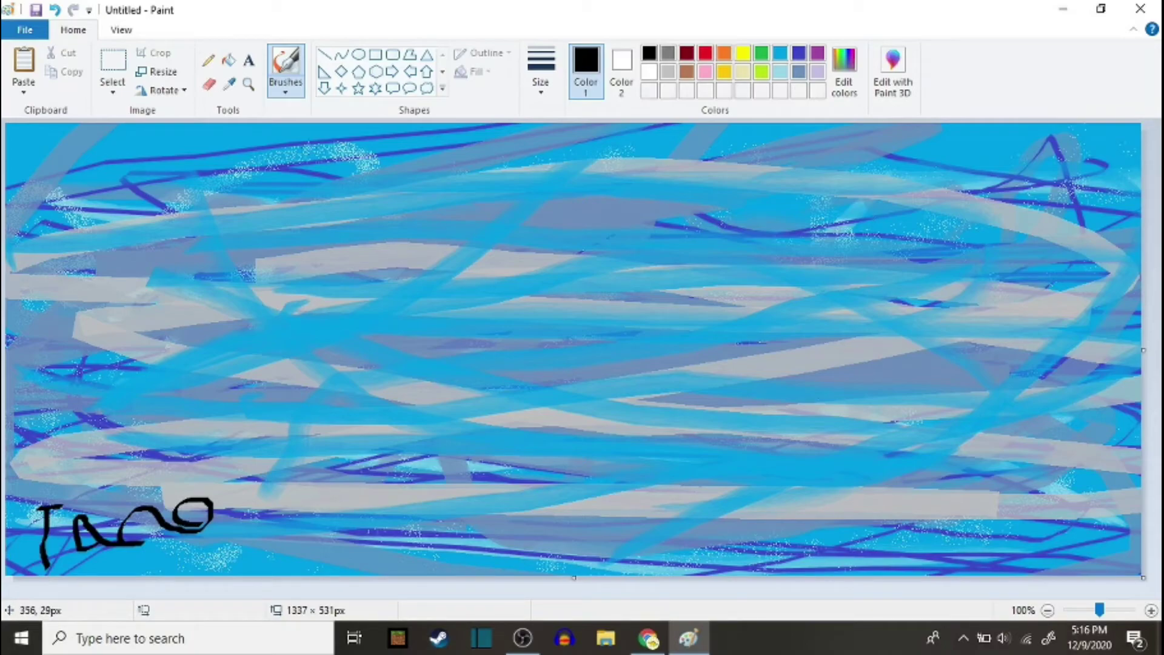
Save the painting as a PNG named 'awfulness' in Downloads using Save as.
click(25, 29)
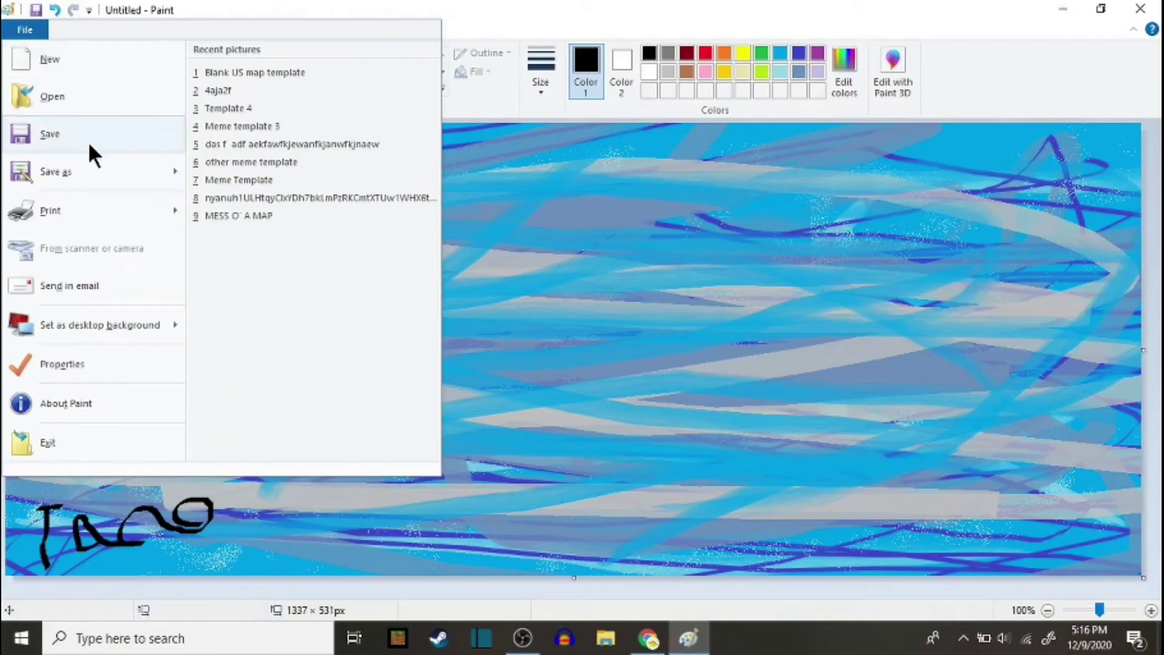
click(100, 178)
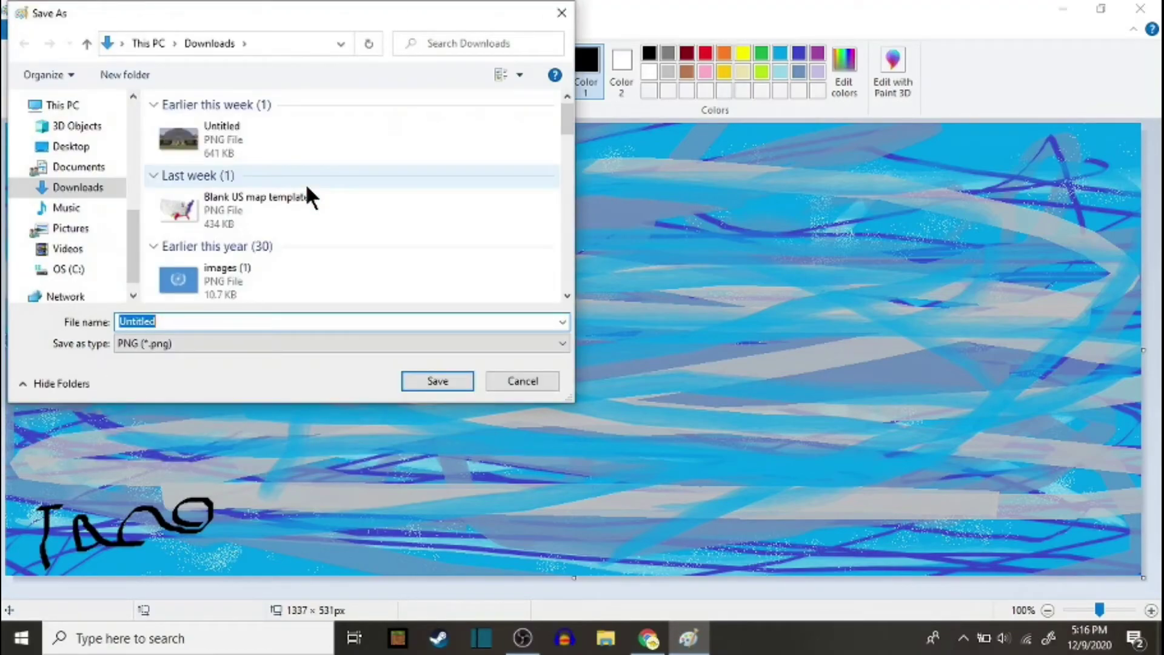
text(av)
text(s)
key(Return)
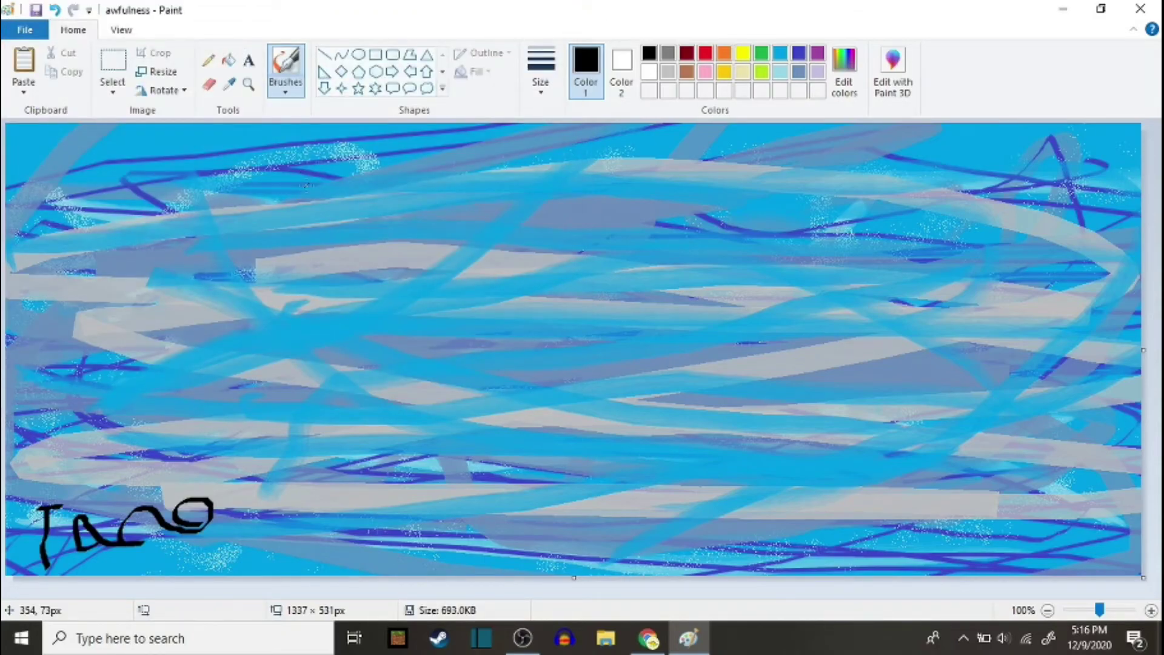
Start a Discord upload and search Documents, Pictures, Camera Roll and Videos for the picture.
click(648, 637)
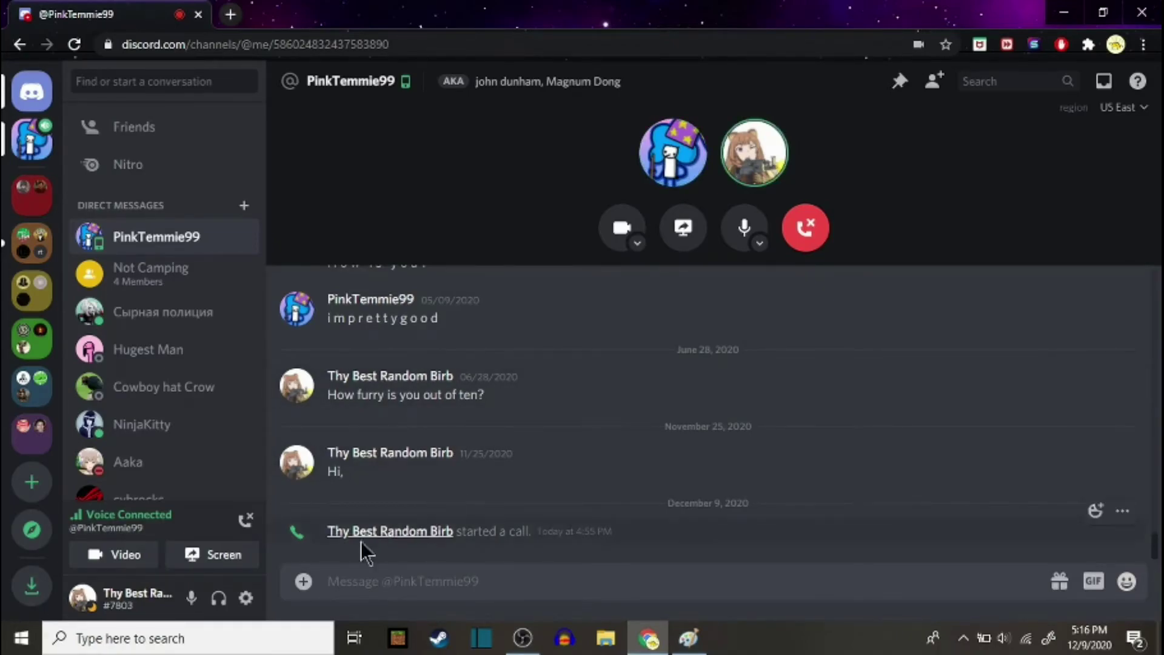
click(303, 581)
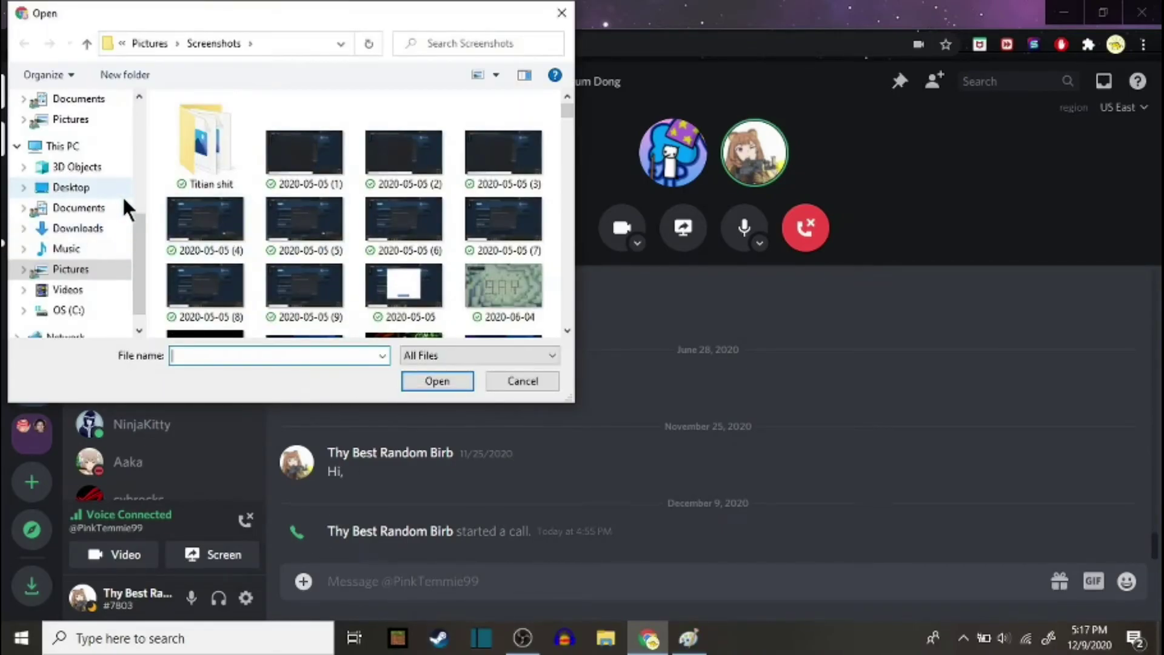
click(100, 205)
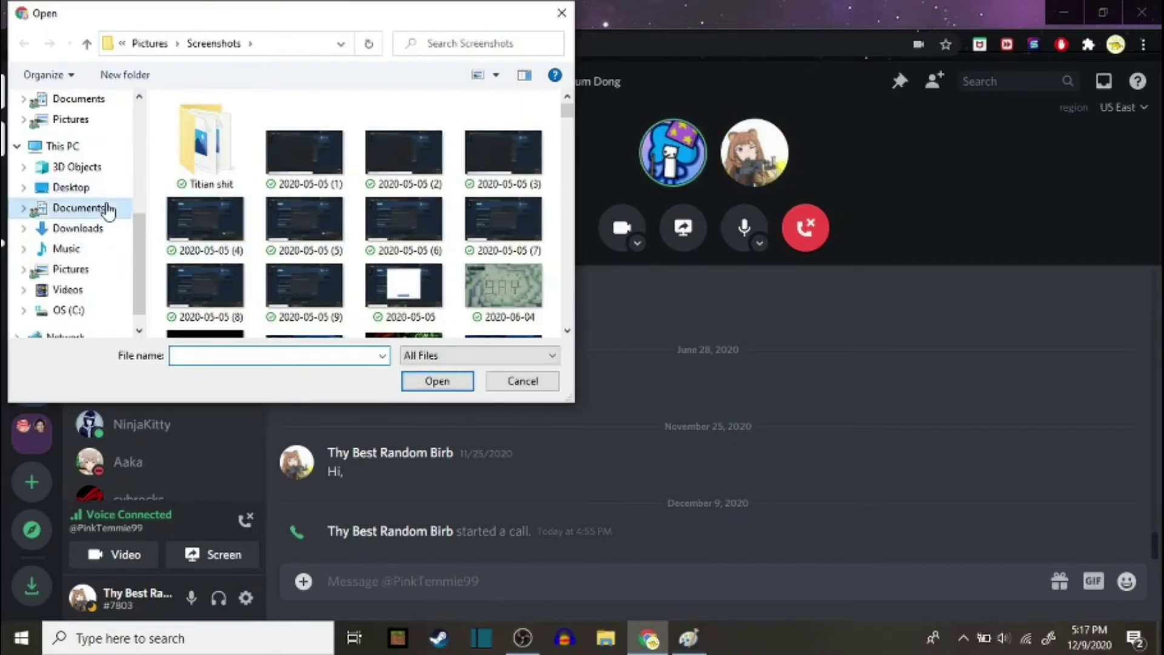
click(78, 270)
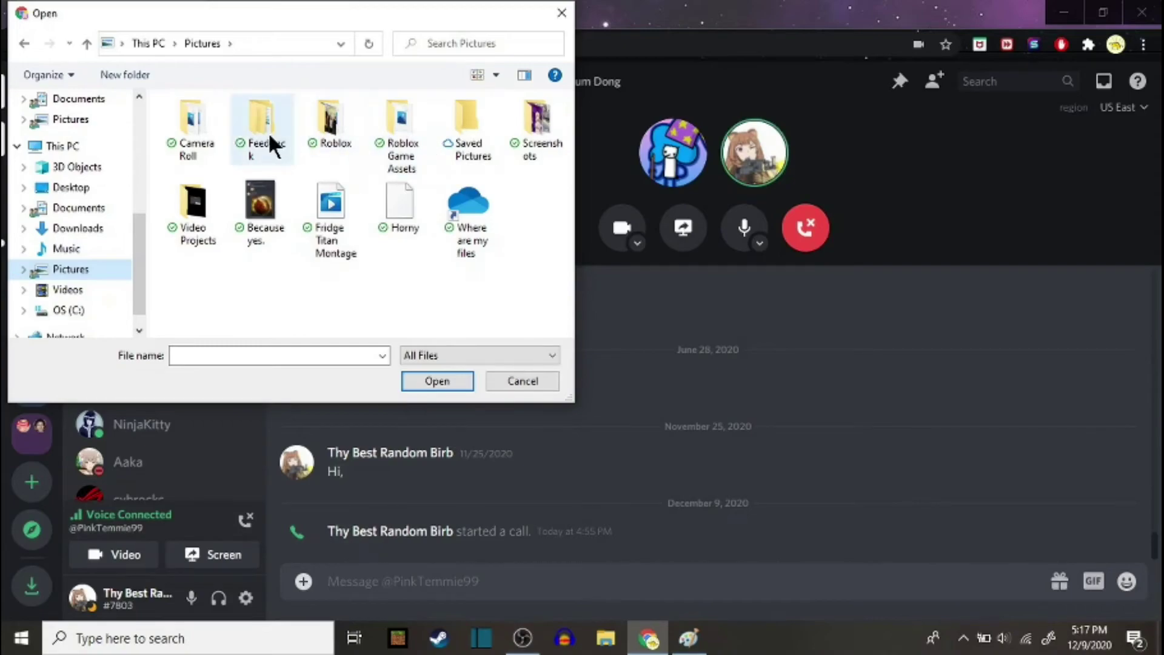
double_click(224, 131)
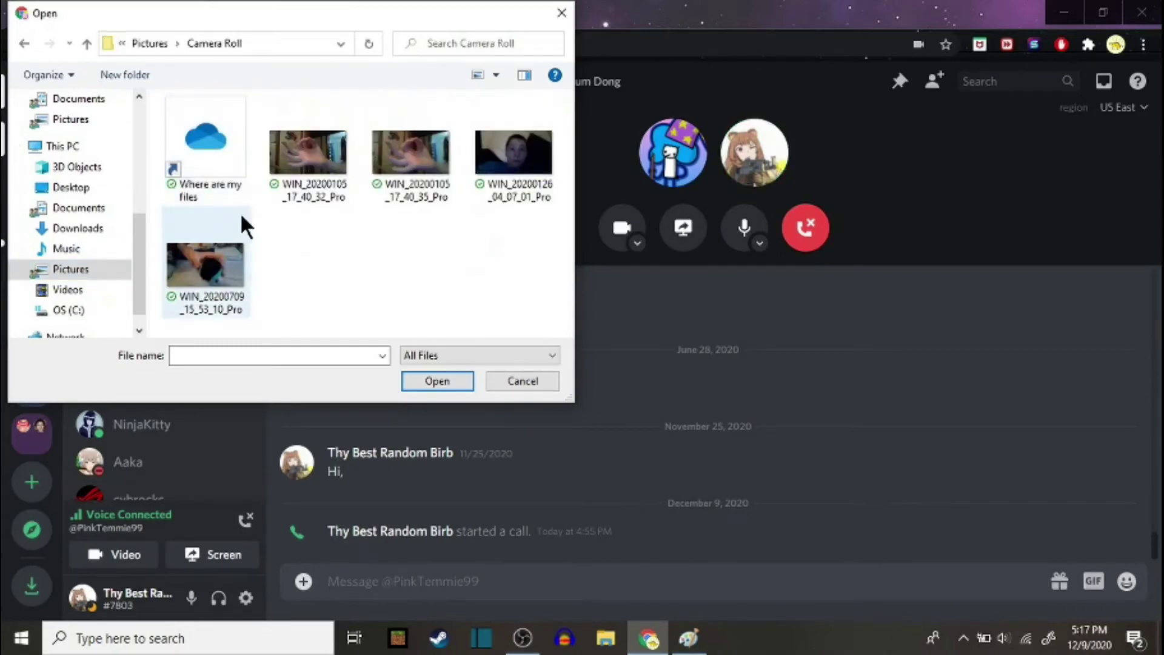
click(102, 270)
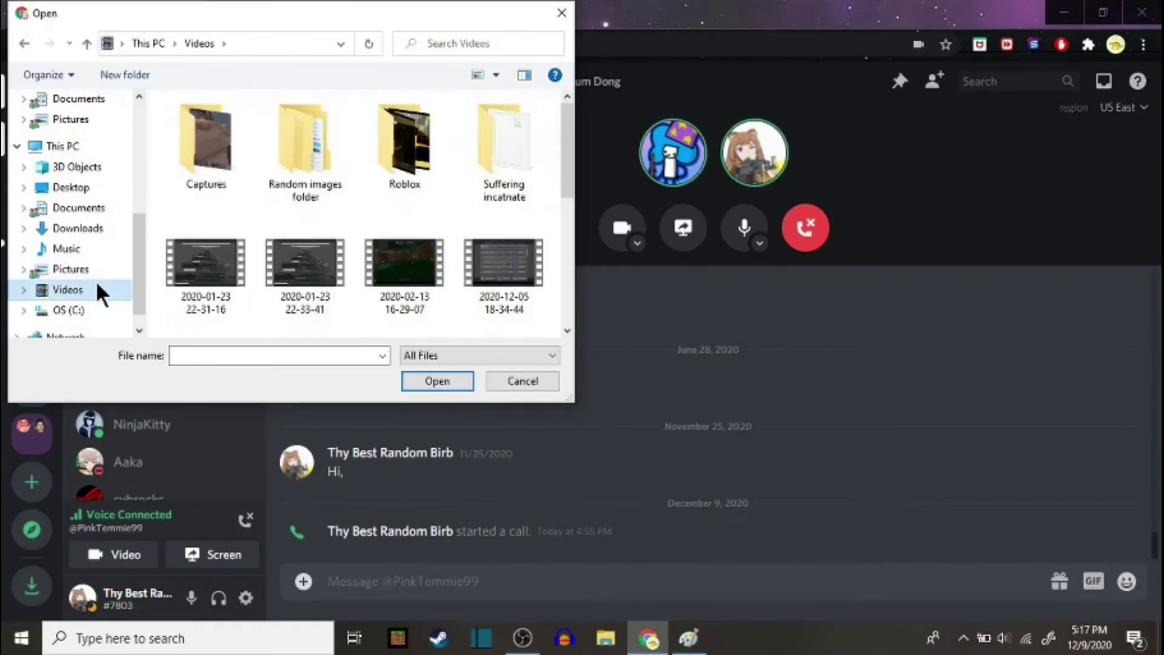
scroll(314, 183, down, 5)
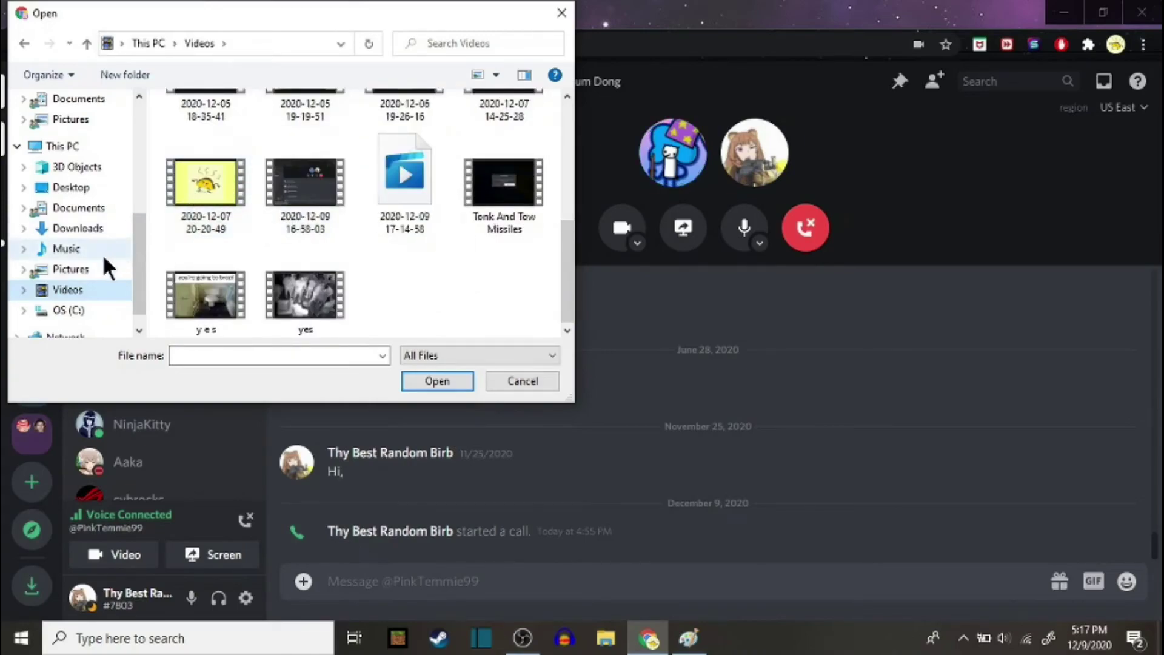
scroll(191, 258, up, 5)
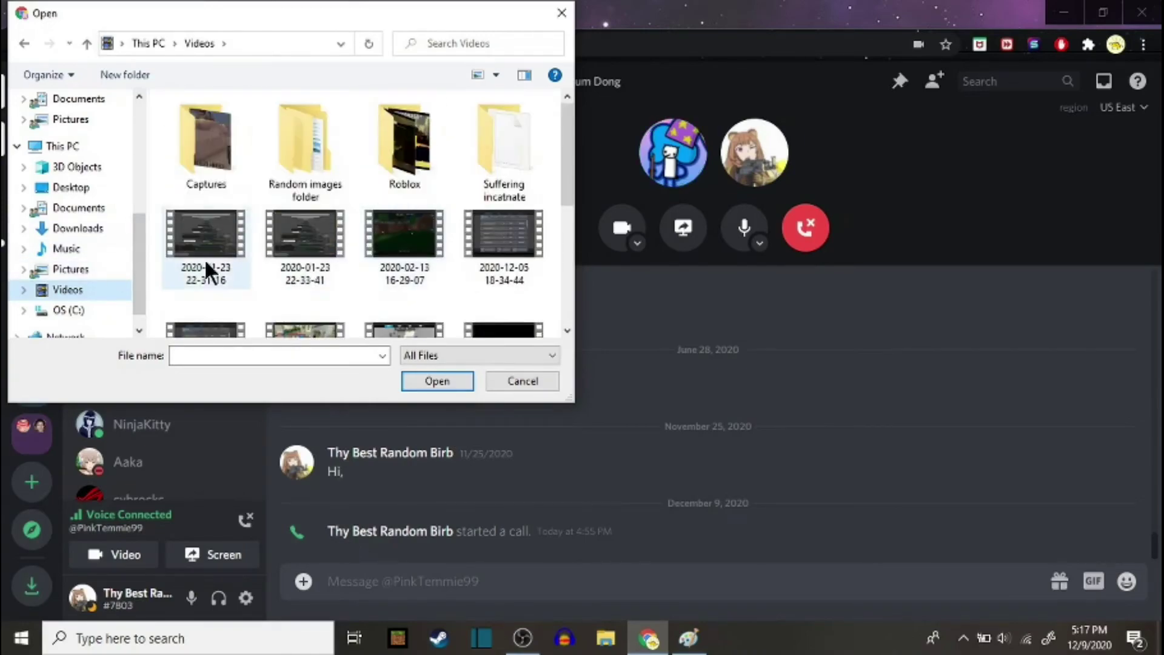
Attach 'awfulness' from Quick access recent files to the DM.
click(73, 269)
scroll(73, 210, up, 2)
scroll(78, 136, up, 2)
scroll(81, 114, up, 2)
click(80, 112)
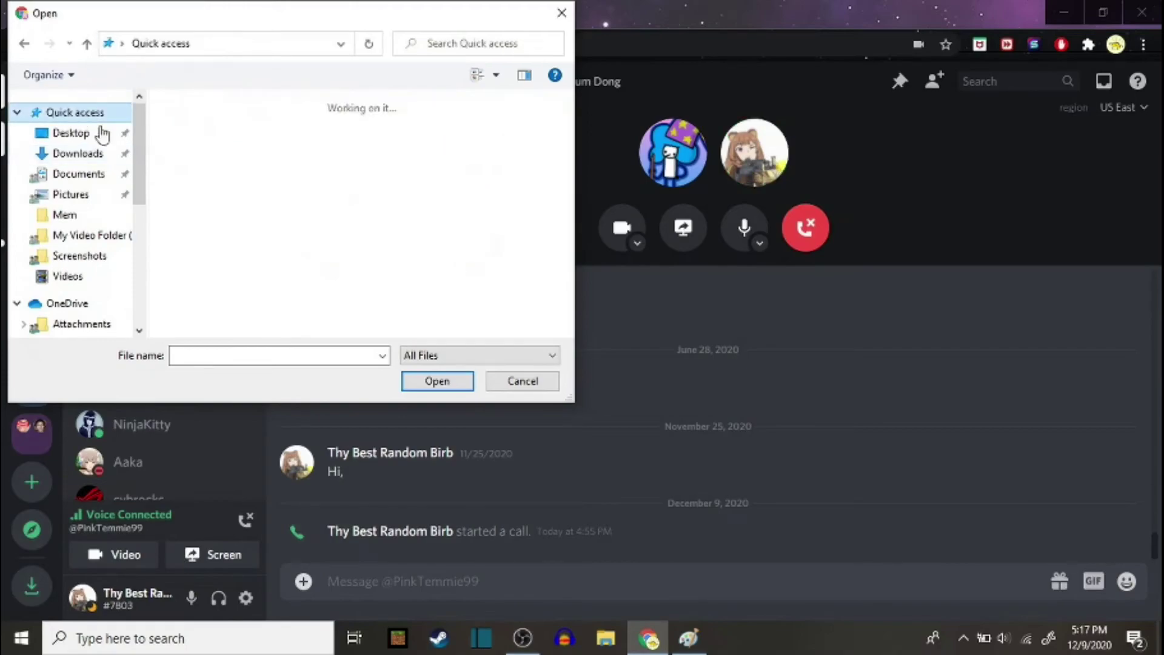
scroll(229, 188, down, 5)
scroll(233, 196, up, 5)
scroll(245, 218, down, 3)
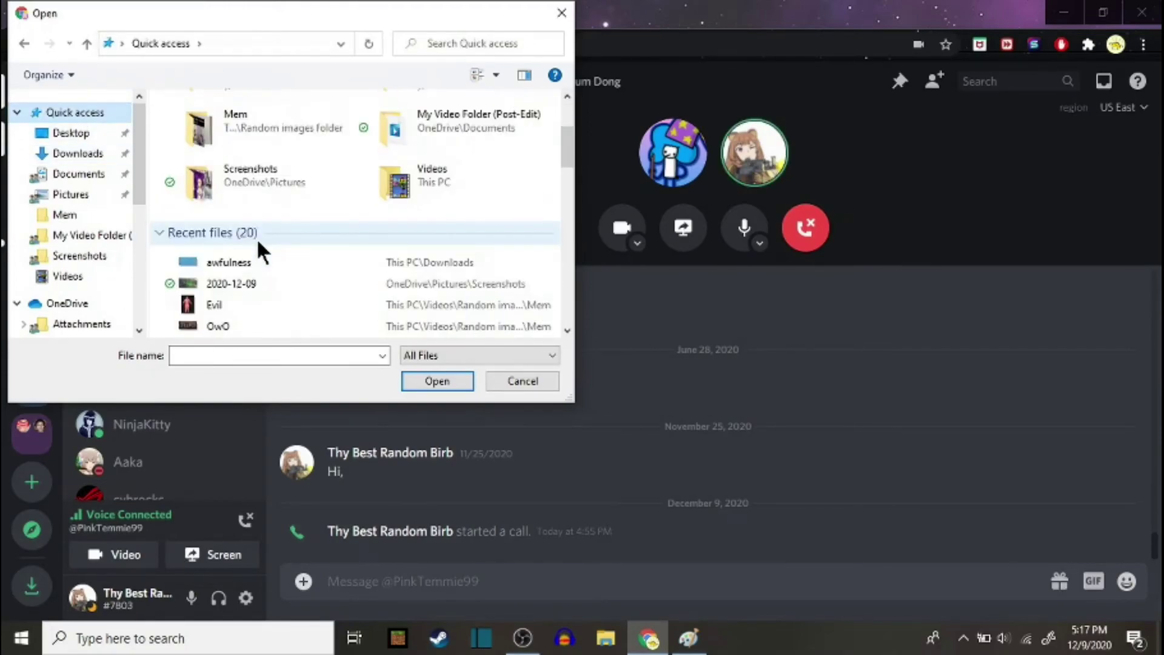
click(256, 262)
double_click(256, 262)
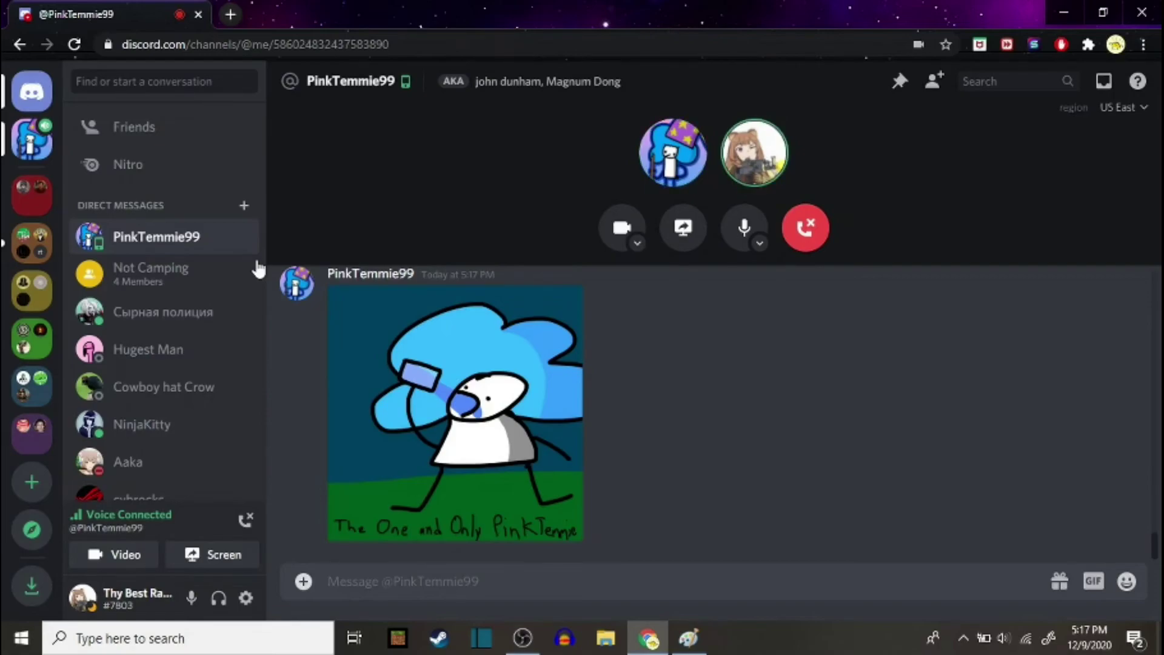
scroll(438, 349, up, 2)
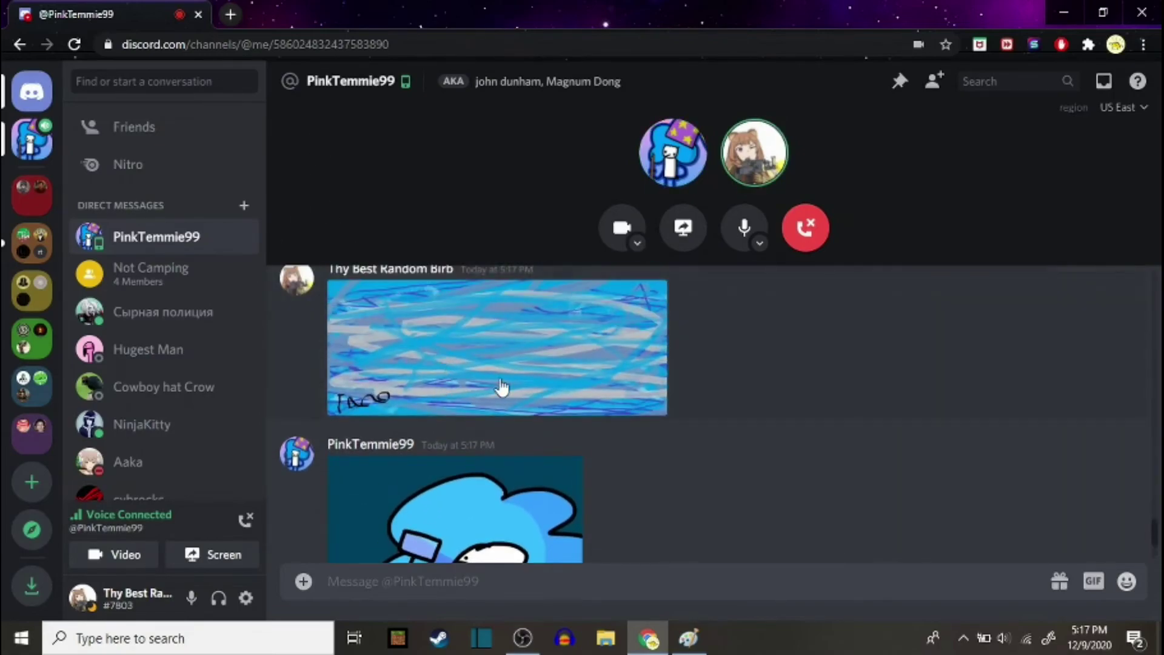
Open the posted 'awfulness' image at full size, then close the preview.
click(481, 376)
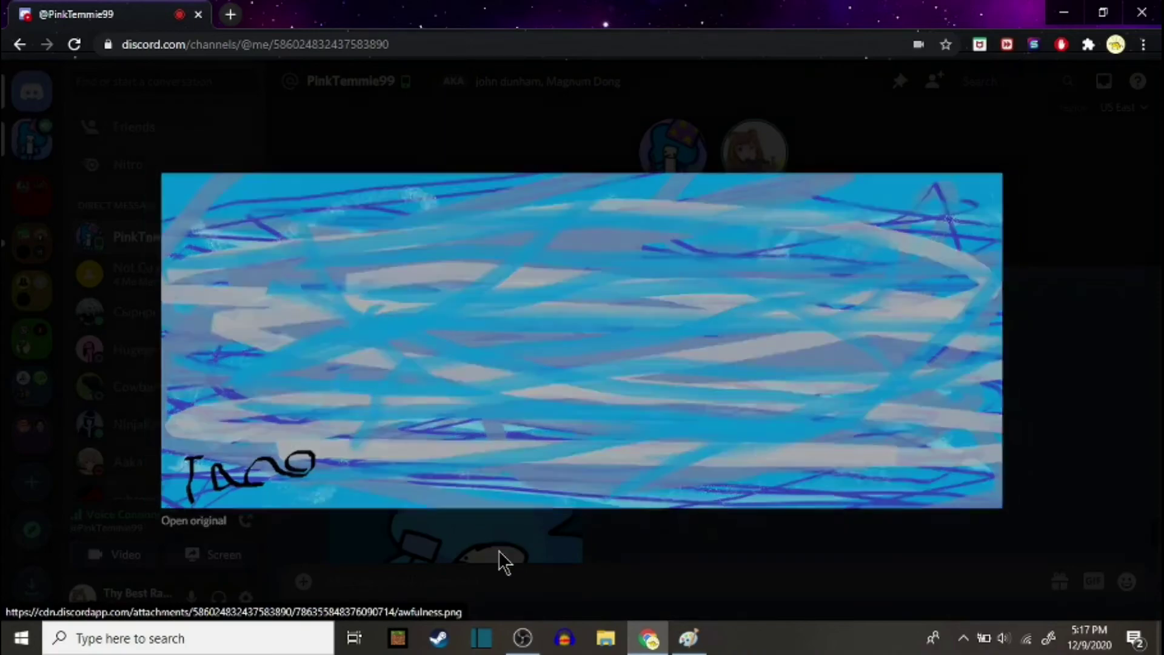
click(499, 551)
scroll(495, 518, down, 2)
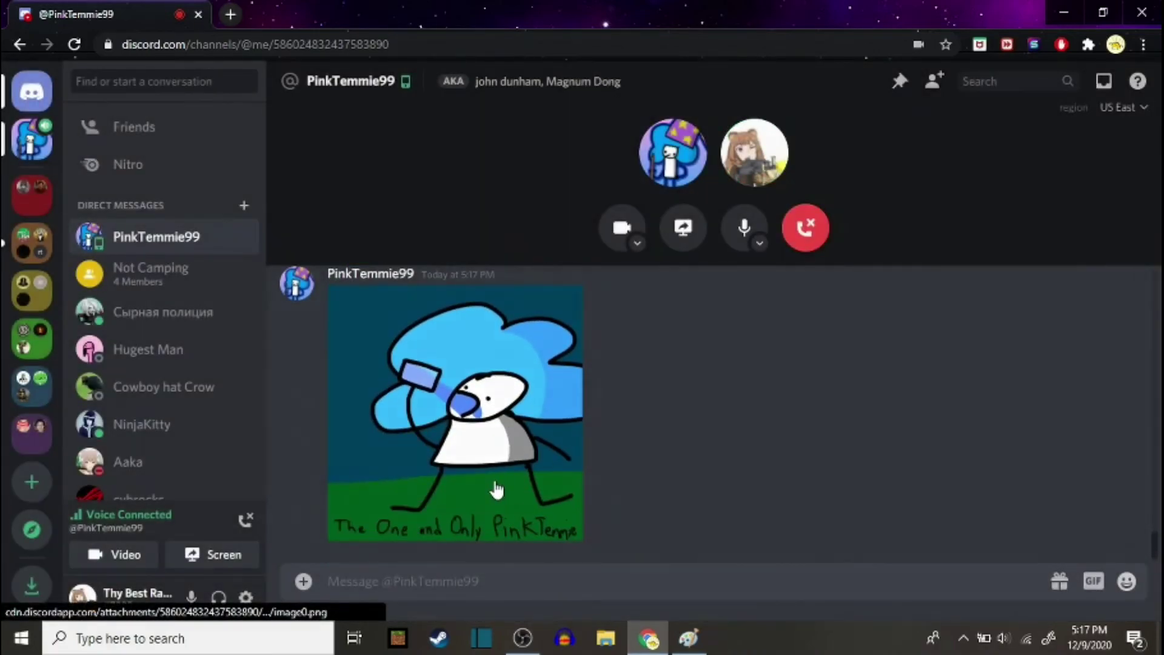
click(494, 486)
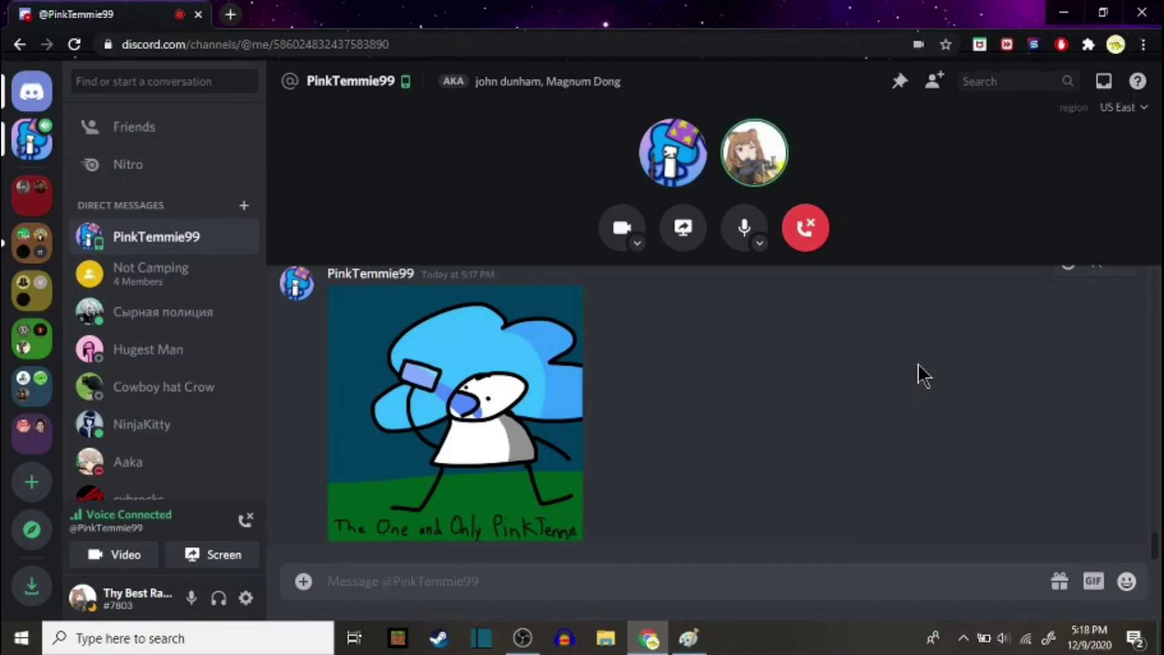
Send '*Shoots* My episodes are not sponsored by raid shadow legends' in the Hugest Man DM.
click(187, 349)
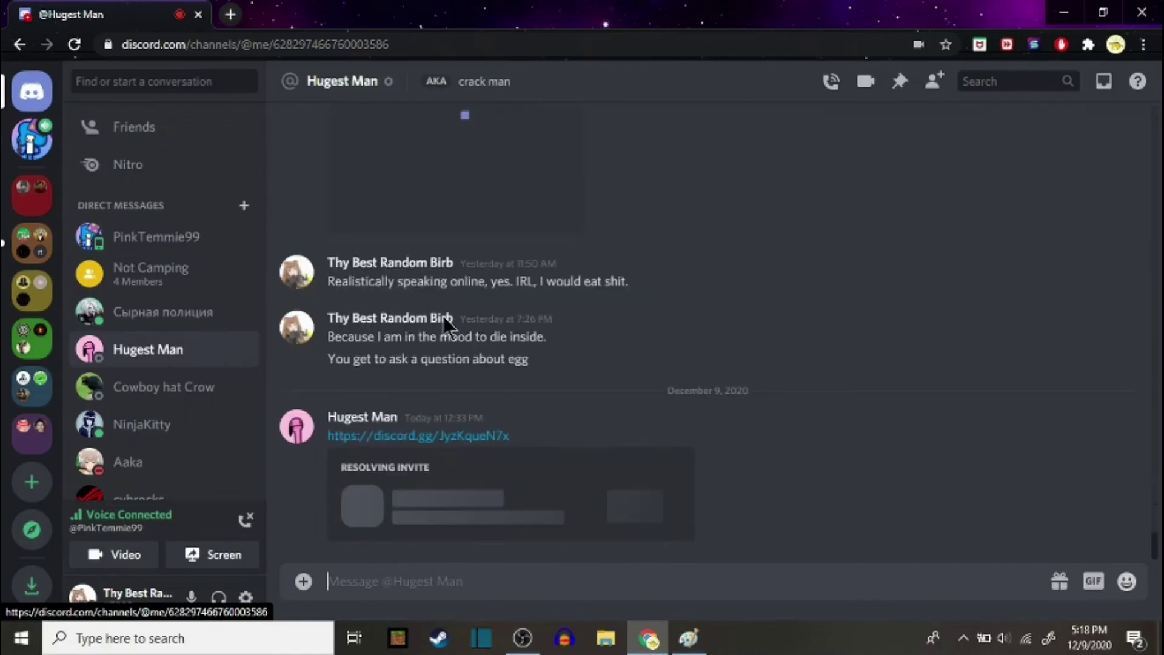
text(*Shoots* My ep)
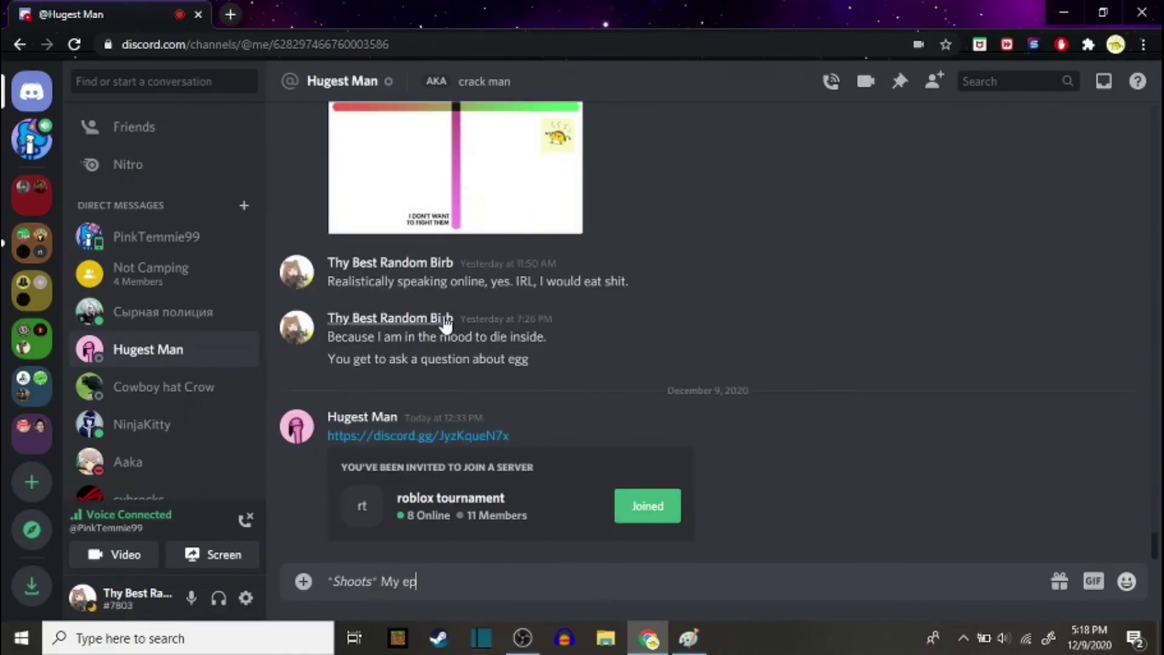
text(isodes are not spornsored by raid shadow legends.)
key(Return)
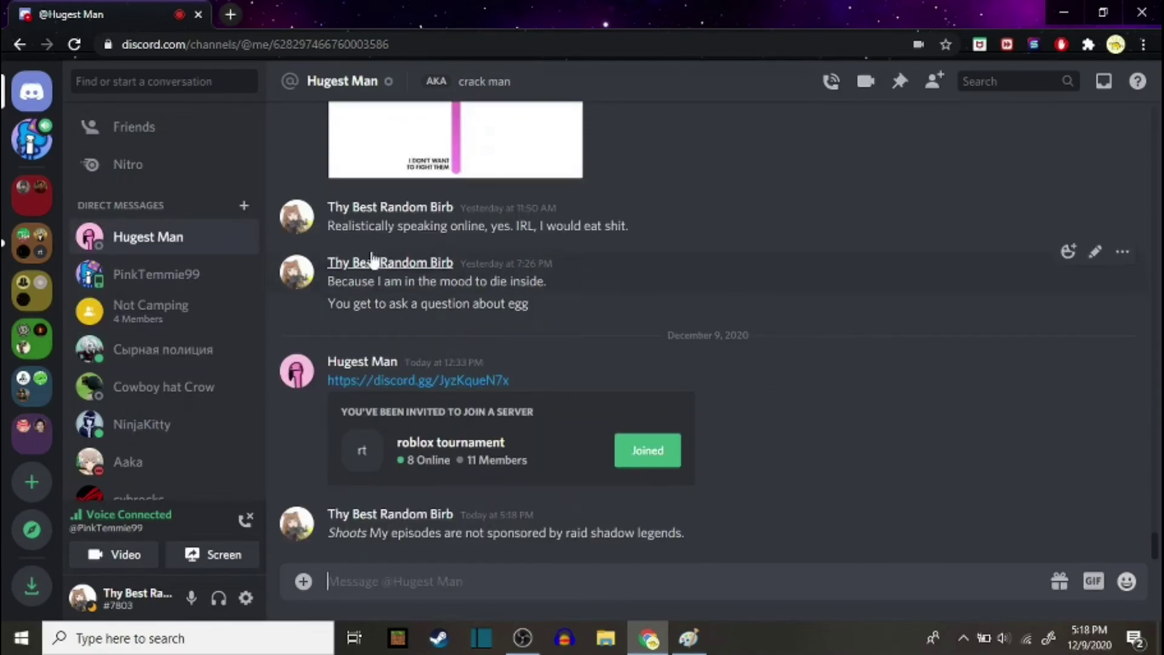
click(136, 273)
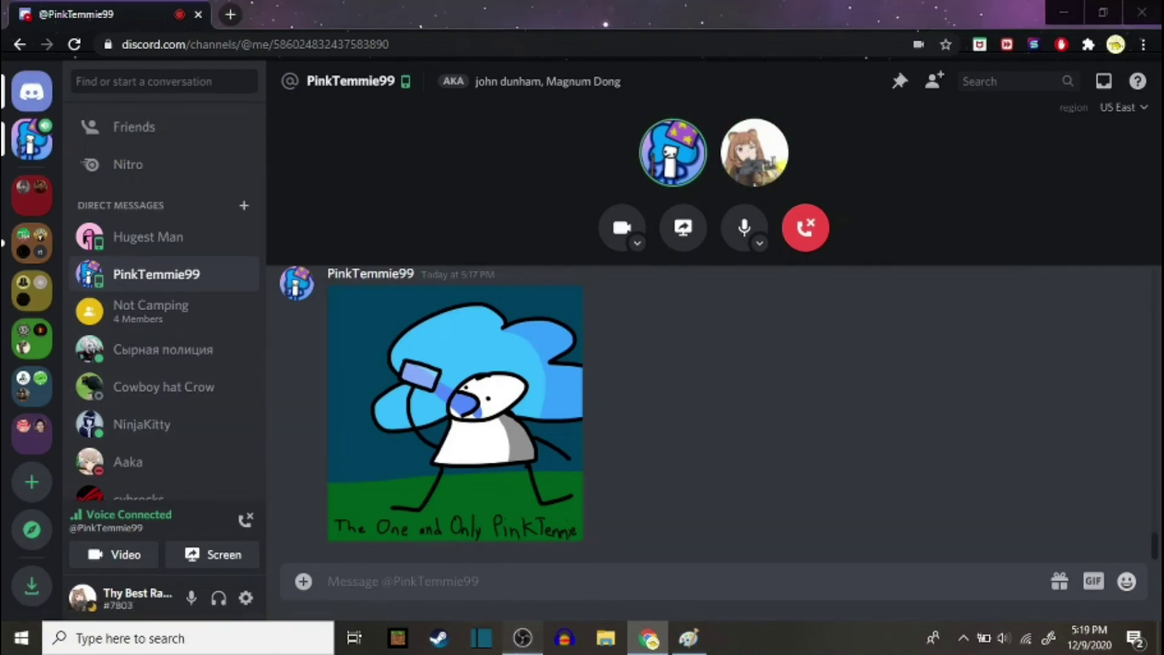
click(522, 638)
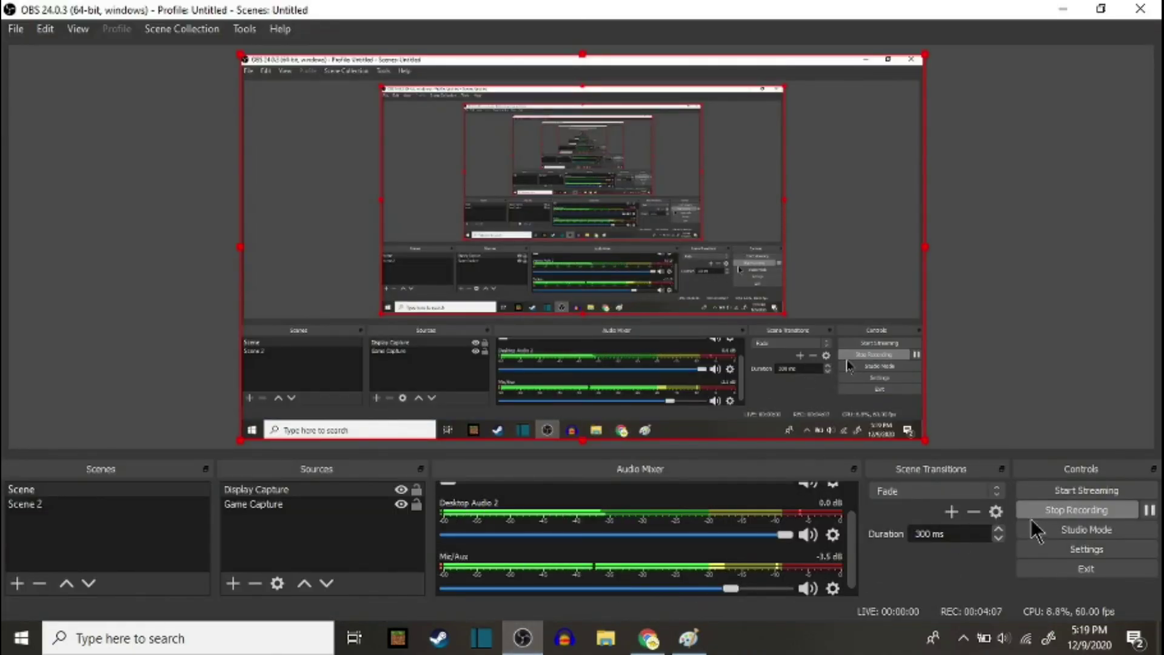